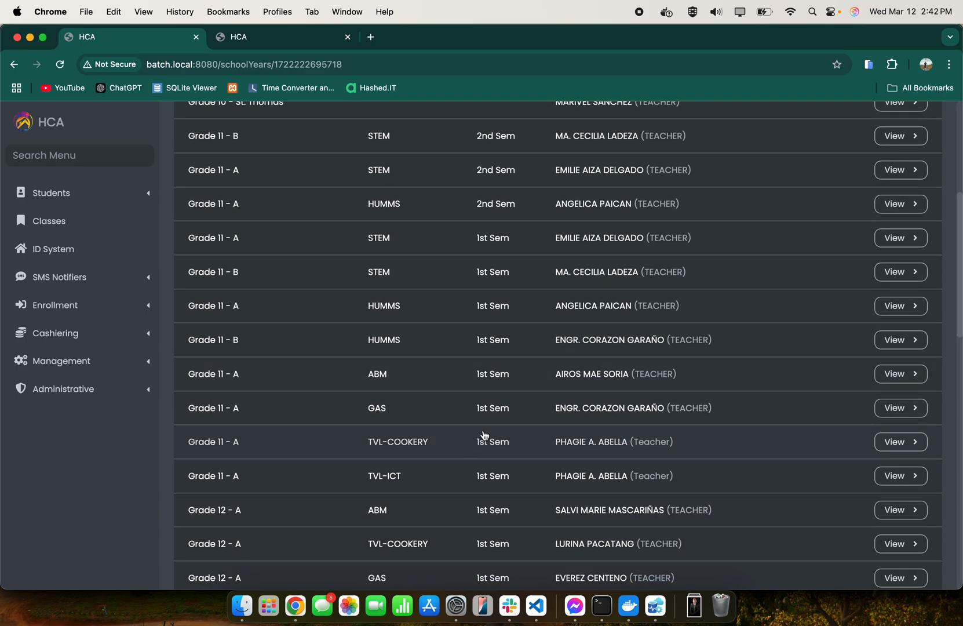
Open the Grade 11 - B HUMMS 1st Sem class and request its 2nd semester view.
{"action": "scroll", "coordinate": [487, 432], "scroll_direction": "up", "scroll_amount": 1}
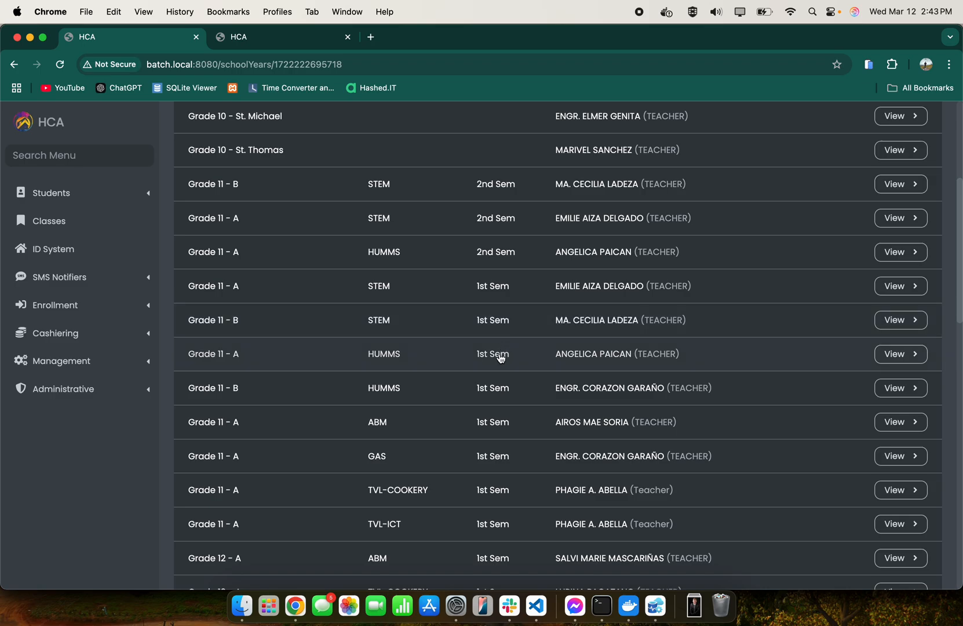
{"action": "scroll", "coordinate": [499, 371], "scroll_direction": "down", "scroll_amount": 1}
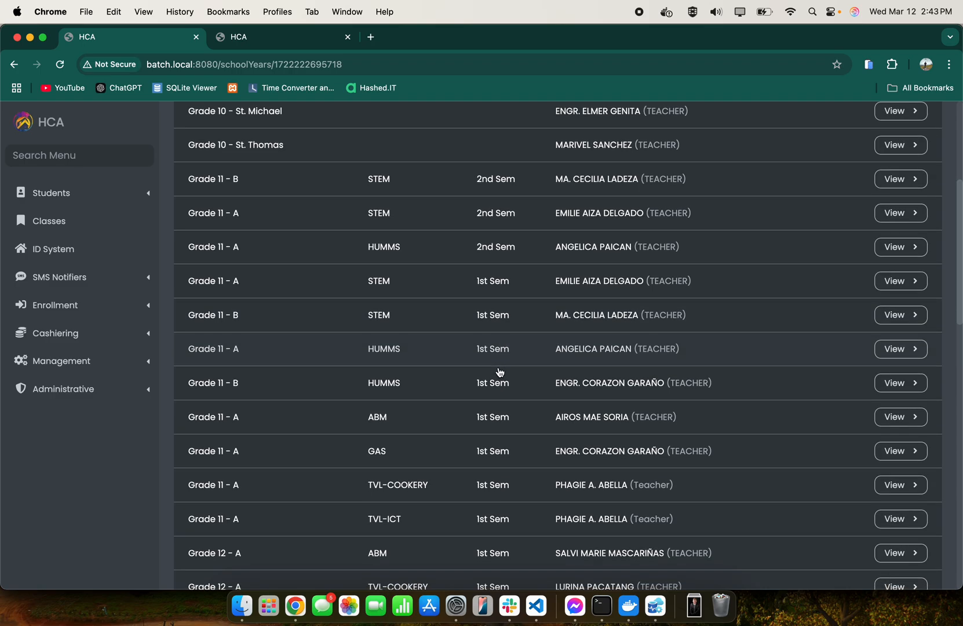
{"action": "left_click", "coordinate": [898, 384]}
{"action": "left_click", "coordinate": [367, 181]}
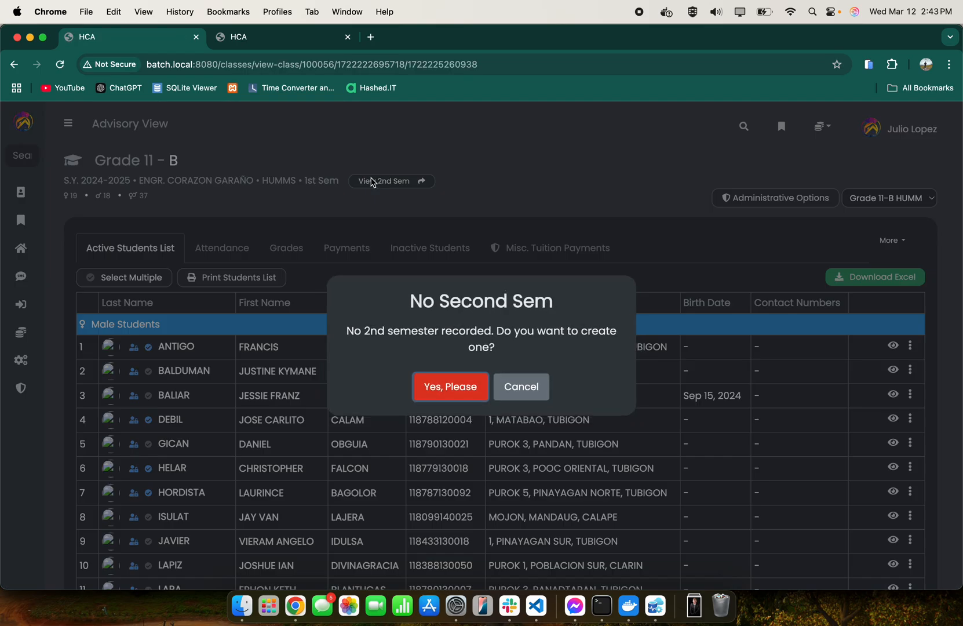
{"action": "left_click", "coordinate": [522, 386]}
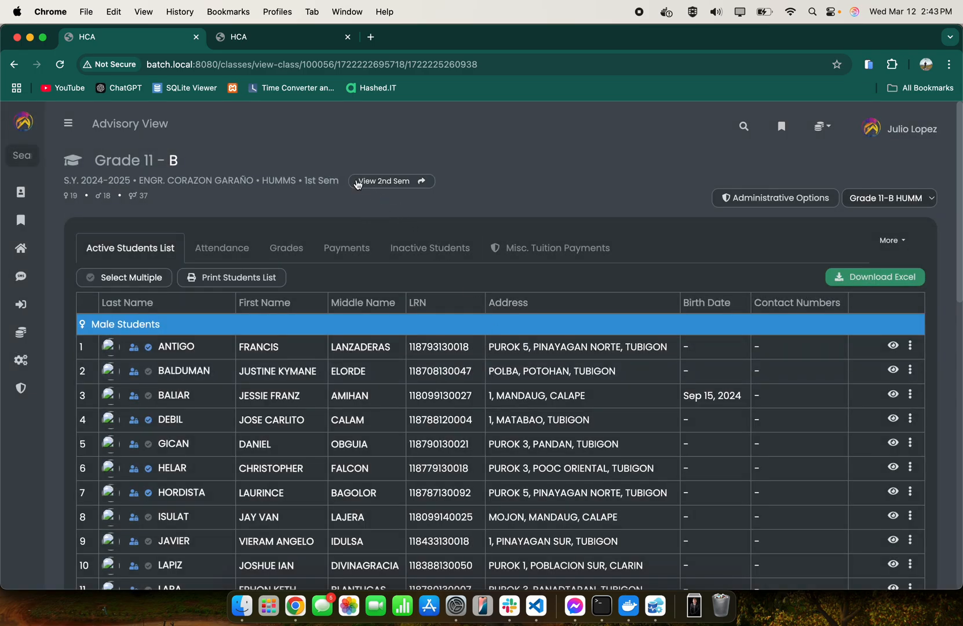
{"action": "left_click", "coordinate": [408, 186]}
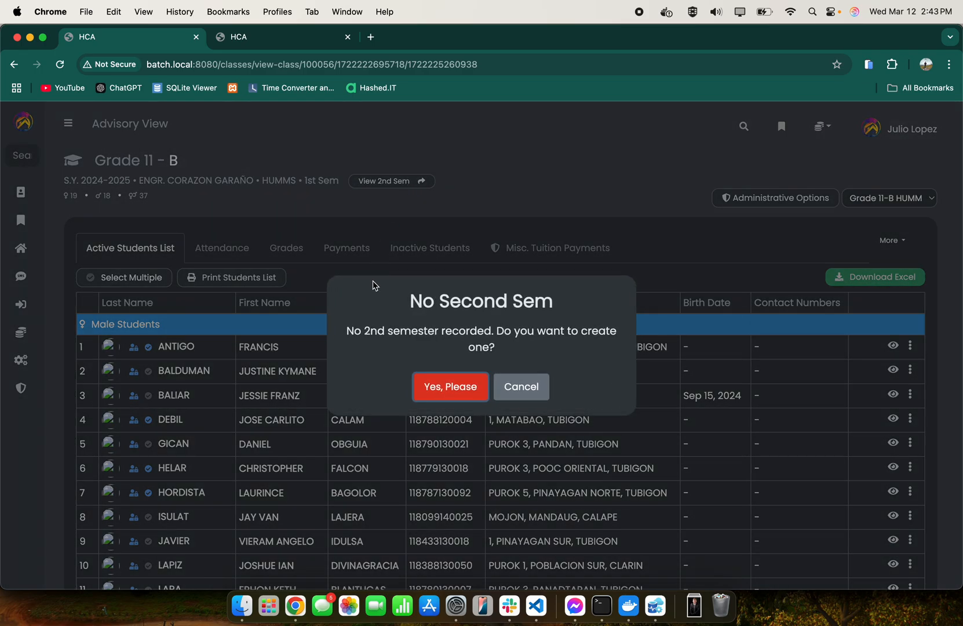
{"action": "mouse_move", "coordinate": [411, 303]}
{"action": "left_mouse_down"}
{"action": "mouse_move", "coordinate": [508, 305]}
{"action": "mouse_move", "coordinate": [410, 302]}
{"action": "left_mouse_up"}
{"action": "left_click", "coordinate": [541, 303]}
{"action": "left_click", "coordinate": [435, 302]}
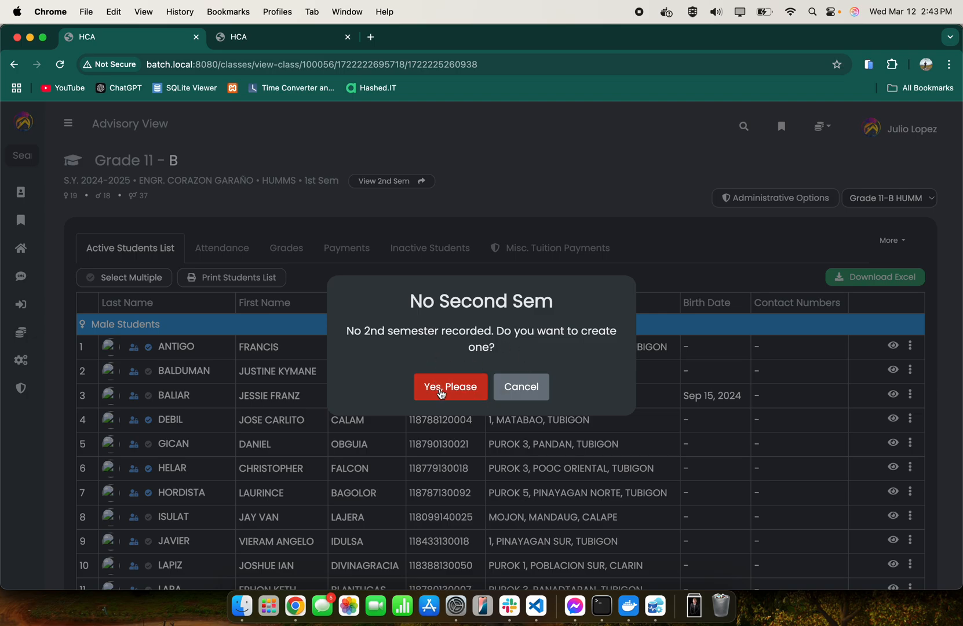
In the other browser tab, go to the Classes & Sections management page and start creating a new class.
{"action": "left_click", "coordinate": [290, 38]}
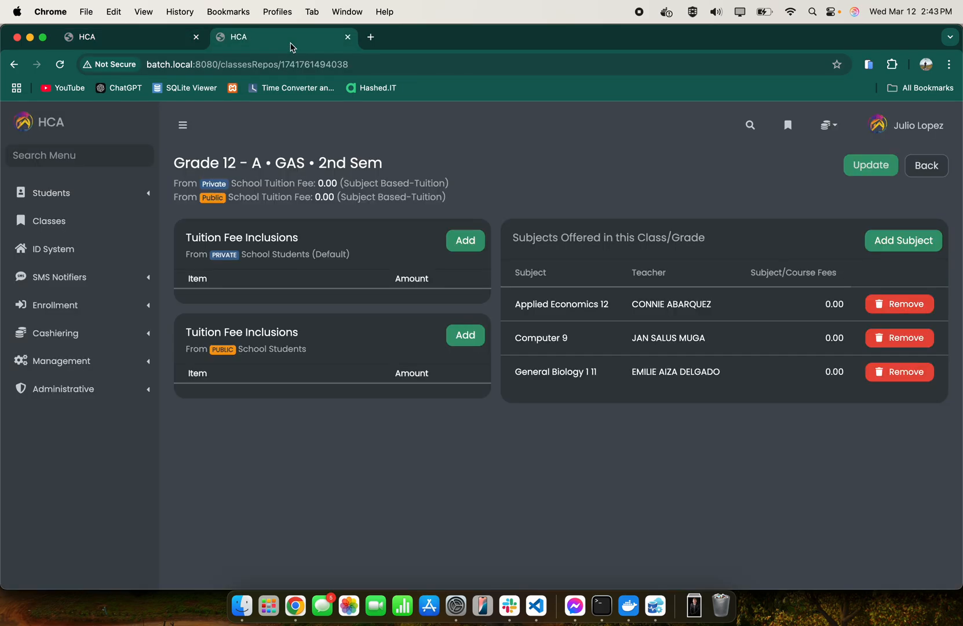
{"action": "left_click", "coordinate": [93, 364]}
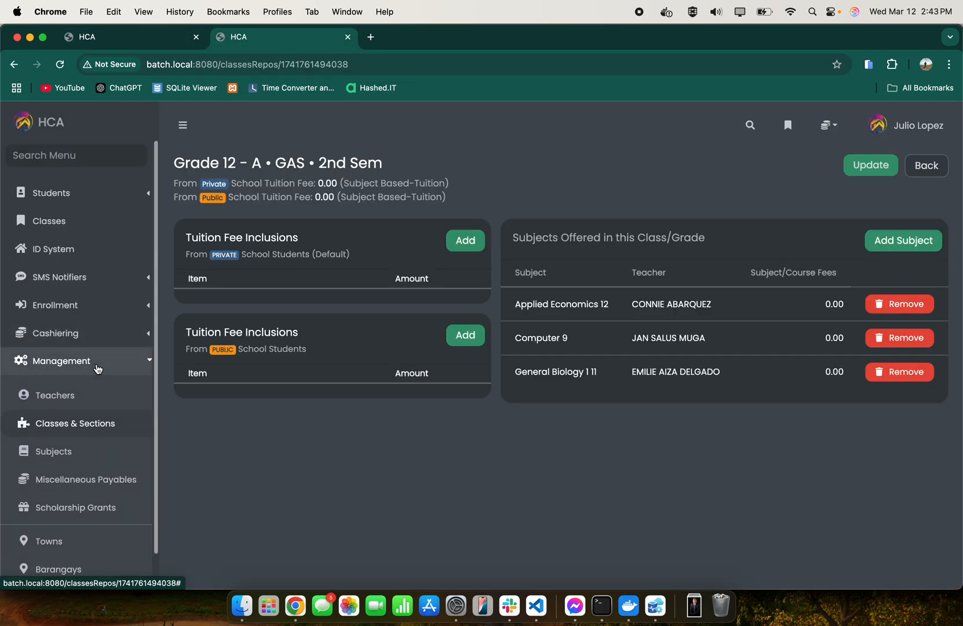
{"action": "left_click", "coordinate": [80, 433]}
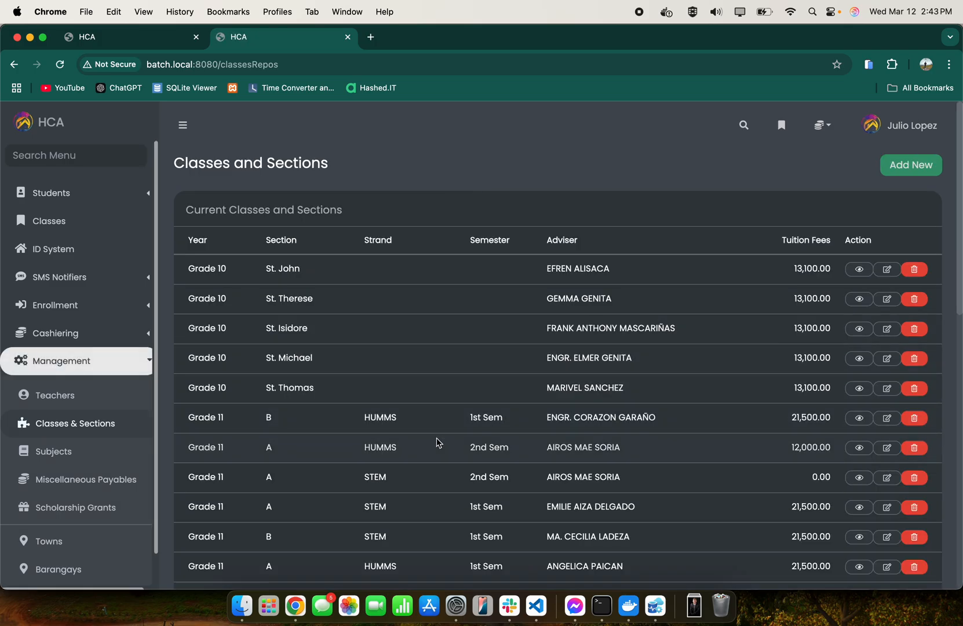
{"action": "scroll", "coordinate": [436, 444], "scroll_direction": "down", "scroll_amount": 2}
{"action": "scroll", "coordinate": [436, 444], "scroll_direction": "up", "scroll_amount": 2}
{"action": "left_click", "coordinate": [907, 168]}
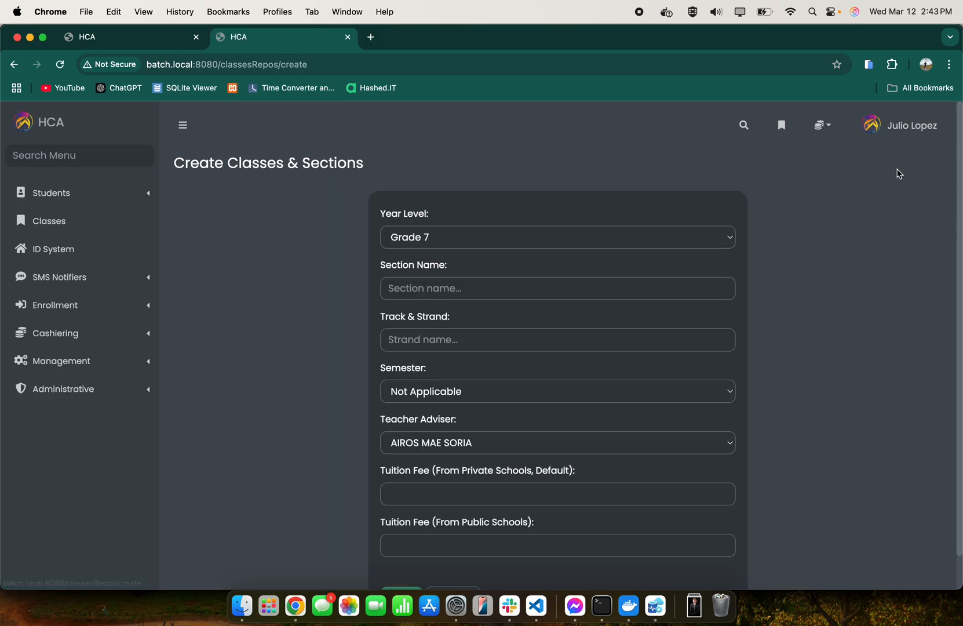
Matching the first-semester class, set the new class's year level to Grade 11 and its section name to B.
{"action": "left_click", "coordinate": [163, 46]}
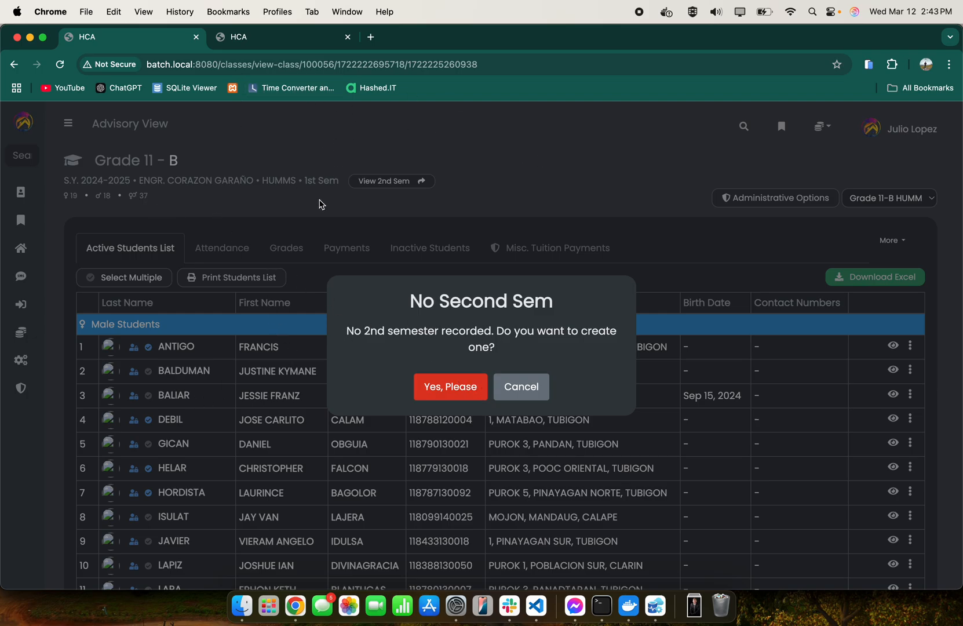
{"action": "left_click", "coordinate": [275, 39]}
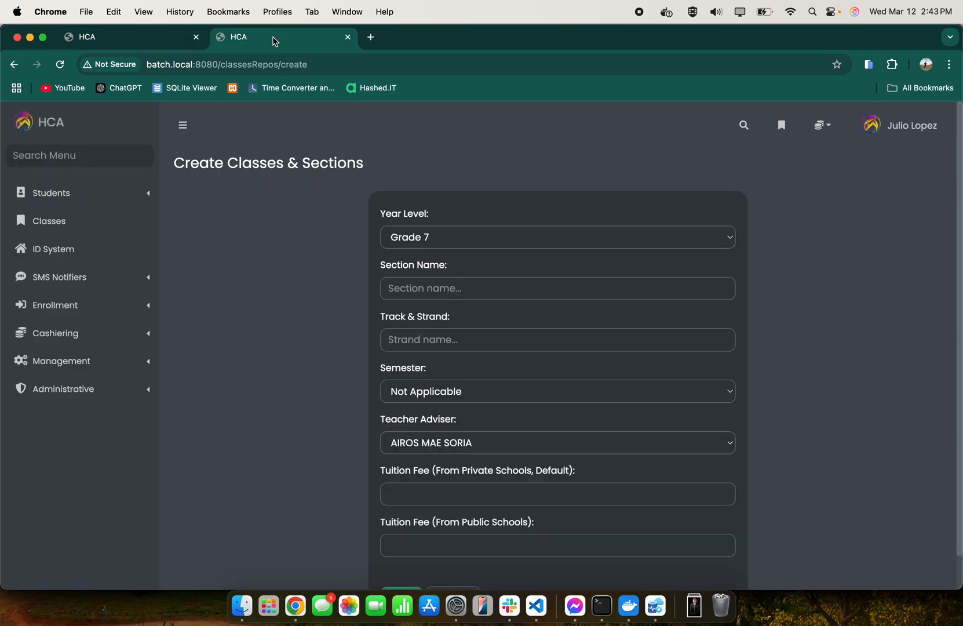
{"action": "left_click", "coordinate": [148, 47]}
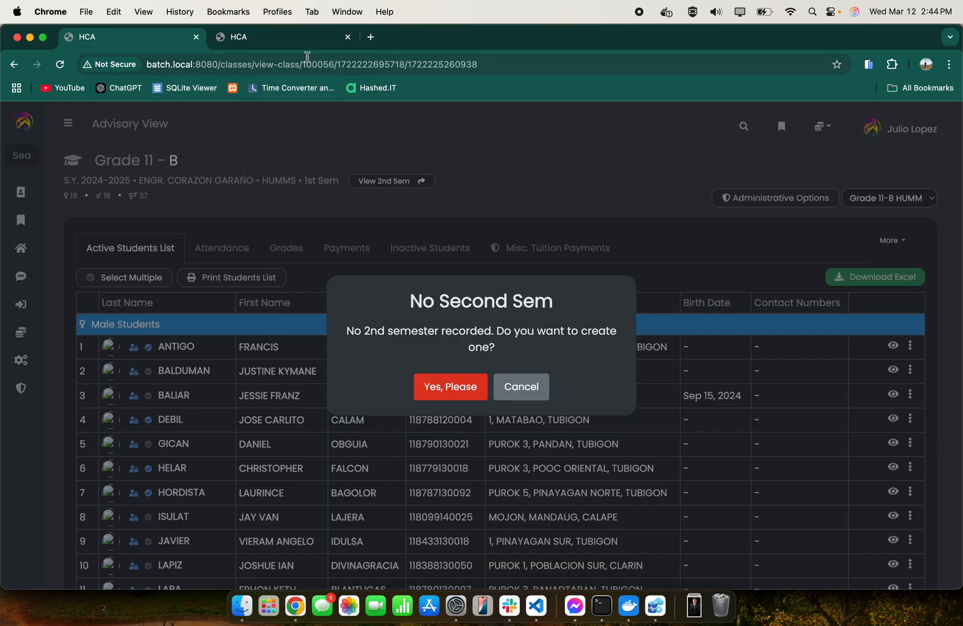
{"action": "left_click", "coordinate": [294, 41]}
{"action": "left_click", "coordinate": [469, 234]}
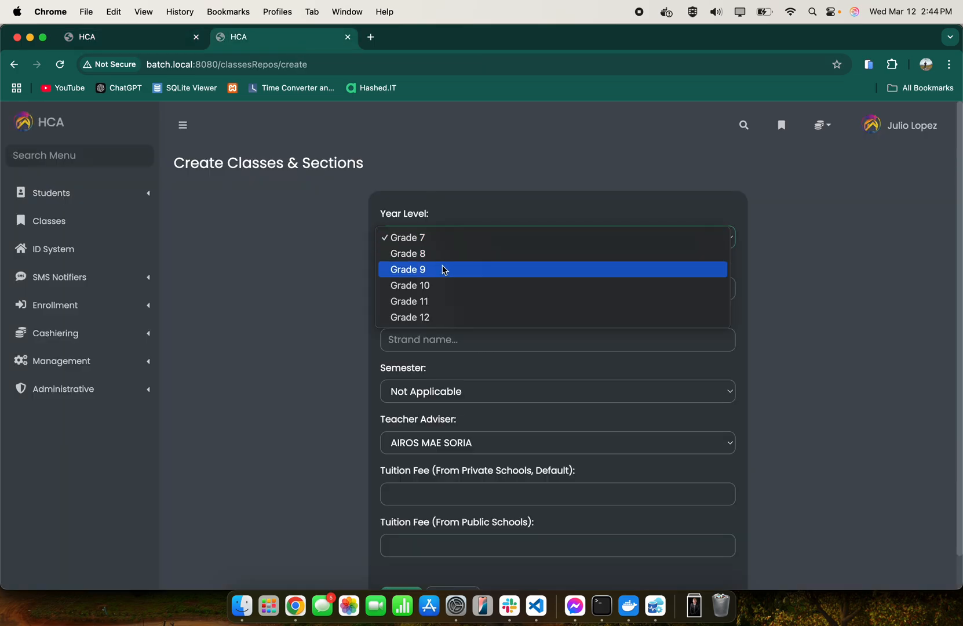
{"action": "left_click", "coordinate": [432, 303]}
{"action": "left_click", "coordinate": [140, 46]}
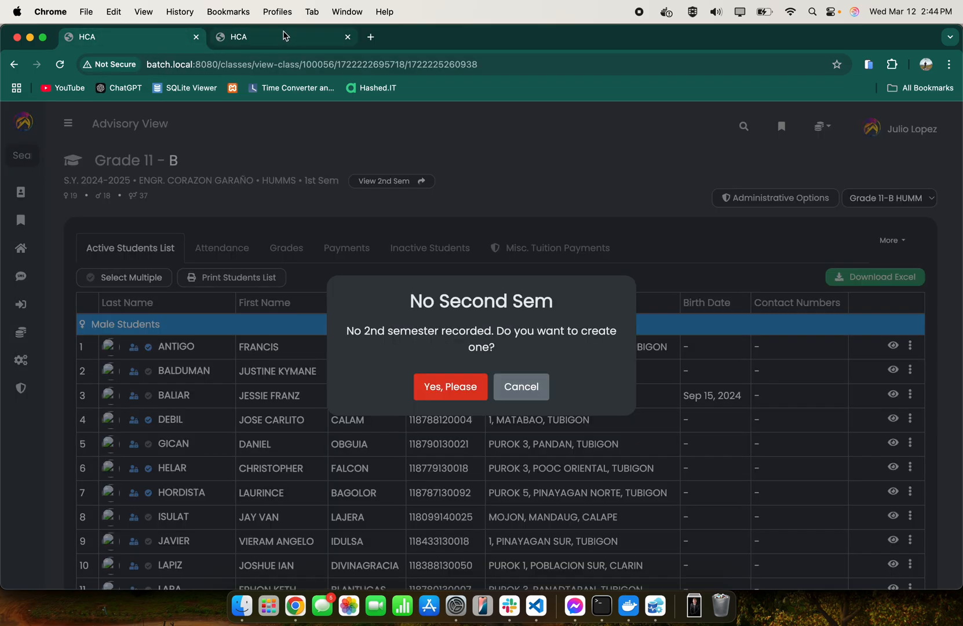
{"action": "left_click", "coordinate": [287, 31]}
{"action": "left_click", "coordinate": [446, 287]}
{"action": "type", "text": "B"}
Set the new class's track and strand to HUMMS and its semester to 2nd Semester.
{"action": "left_click", "coordinate": [412, 345]}
{"action": "left_click", "coordinate": [142, 37]}
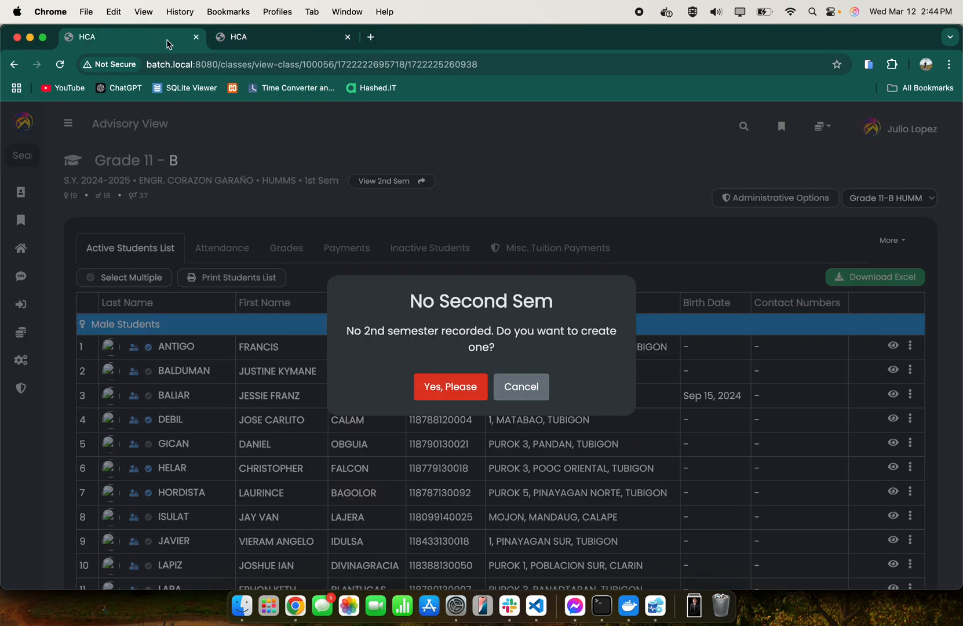
{"action": "left_click", "coordinate": [284, 40]}
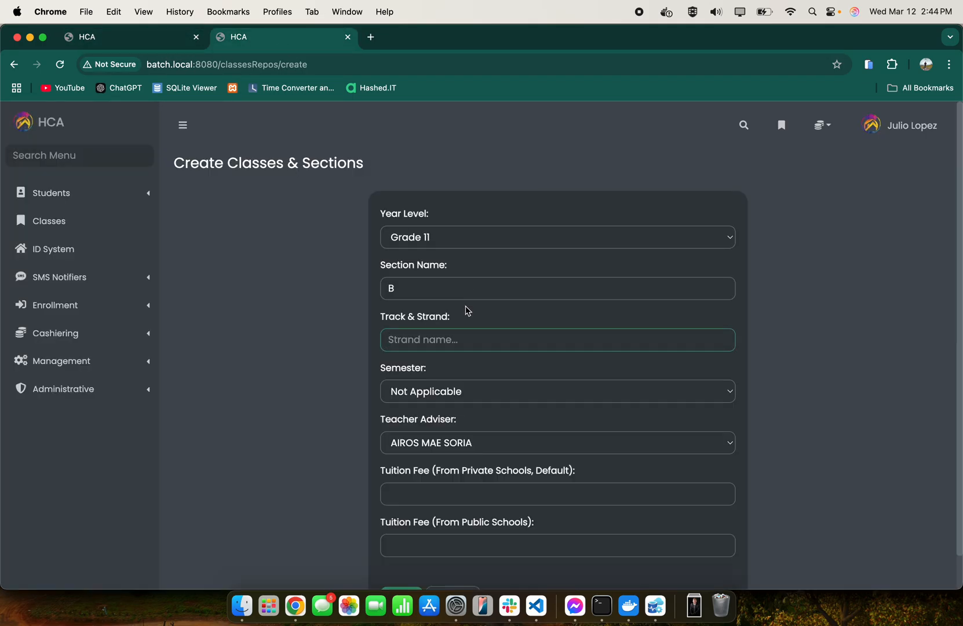
{"action": "type", "text": "HUMM"}
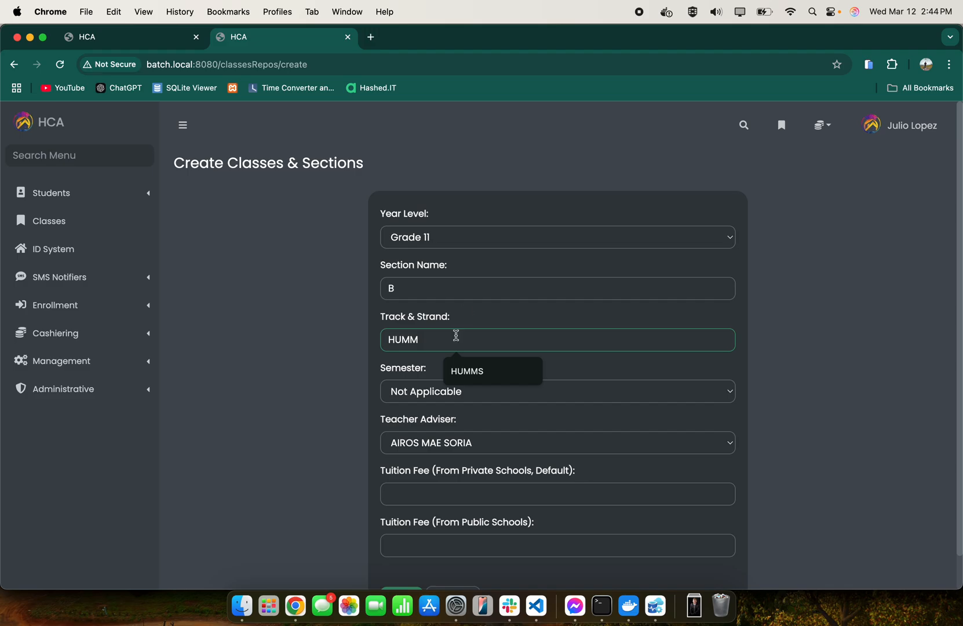
{"action": "left_click", "coordinate": [493, 377]}
{"action": "left_click", "coordinate": [162, 36]}
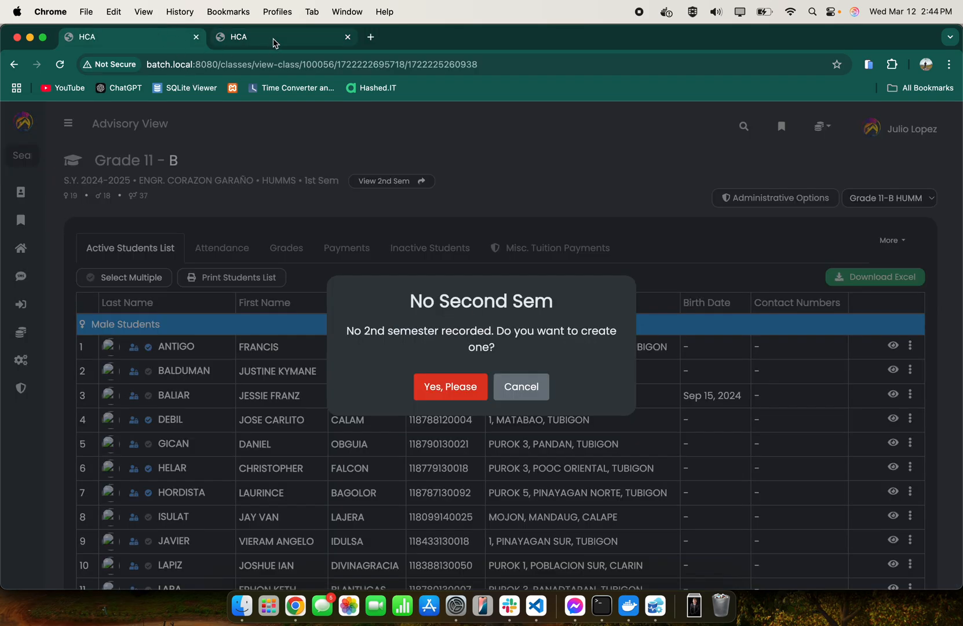
{"action": "left_click", "coordinate": [275, 41]}
{"action": "left_click", "coordinate": [457, 394]}
{"action": "left_click", "coordinate": [445, 425]}
Choose the same teacher adviser as in the first-semester class and save the new class with both tuition fees blank.
{"action": "left_click", "coordinate": [150, 39]}
{"action": "left_click", "coordinate": [277, 41]}
{"action": "left_click", "coordinate": [438, 442]}
{"action": "type", "text": "en"}
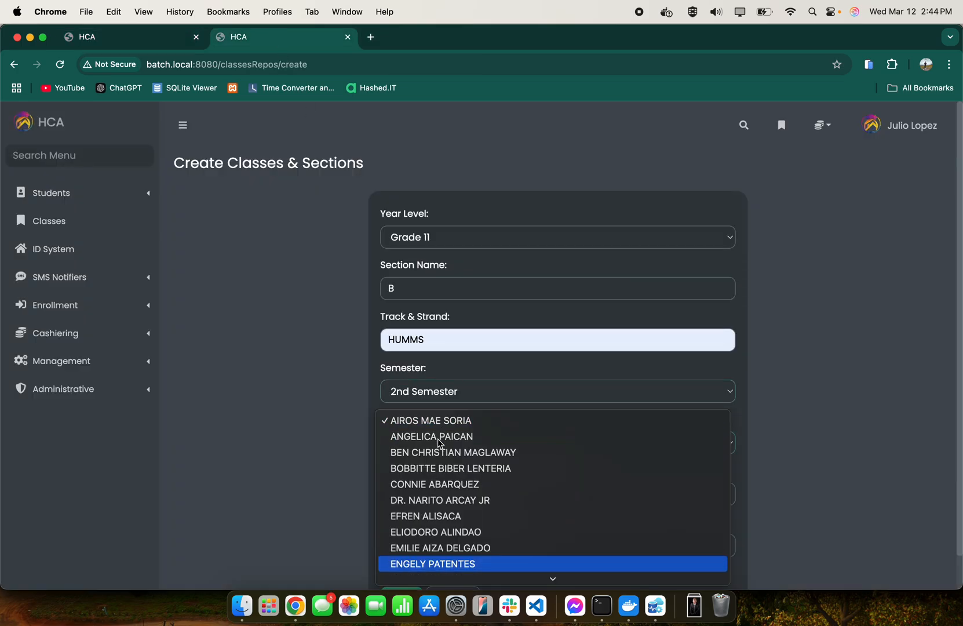
{"action": "type", "text": "gr"}
{"action": "key", "text": "Return"}
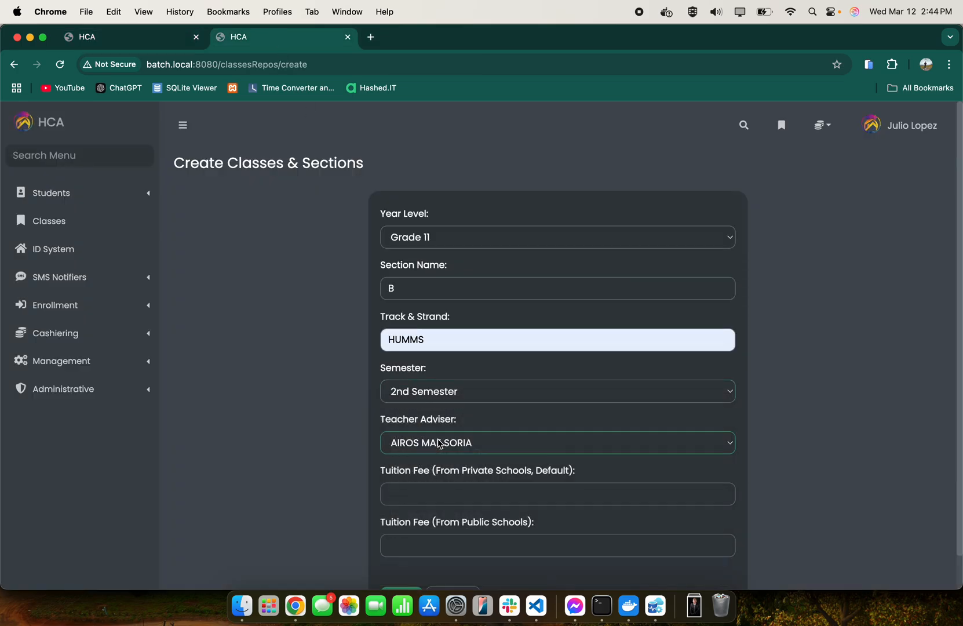
{"action": "scroll", "coordinate": [438, 451], "scroll_direction": "down", "scroll_amount": 2}
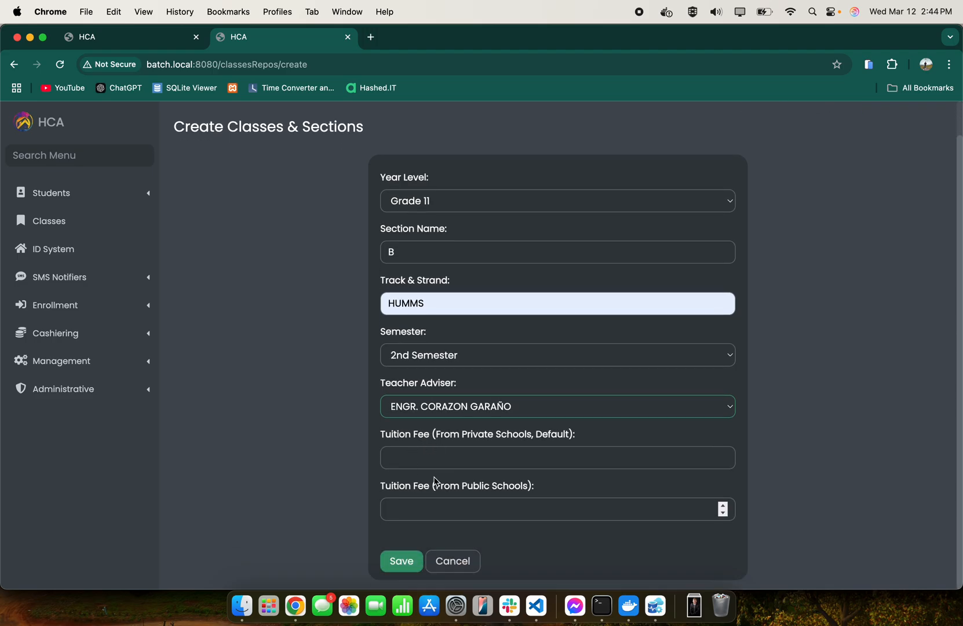
{"action": "left_click", "coordinate": [401, 561]}
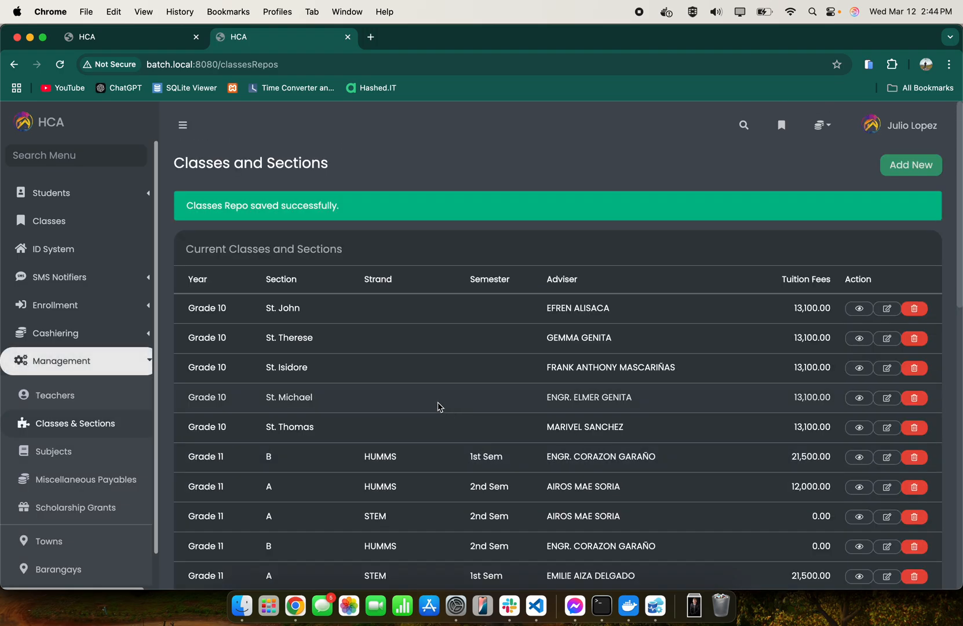
Find the new Grade 11 - B HUMMS 2nd Sem class in the classes list and open its details.
{"action": "scroll", "coordinate": [438, 406], "scroll_direction": "down", "scroll_amount": 3}
{"action": "scroll", "coordinate": [429, 458], "scroll_direction": "down", "scroll_amount": 2}
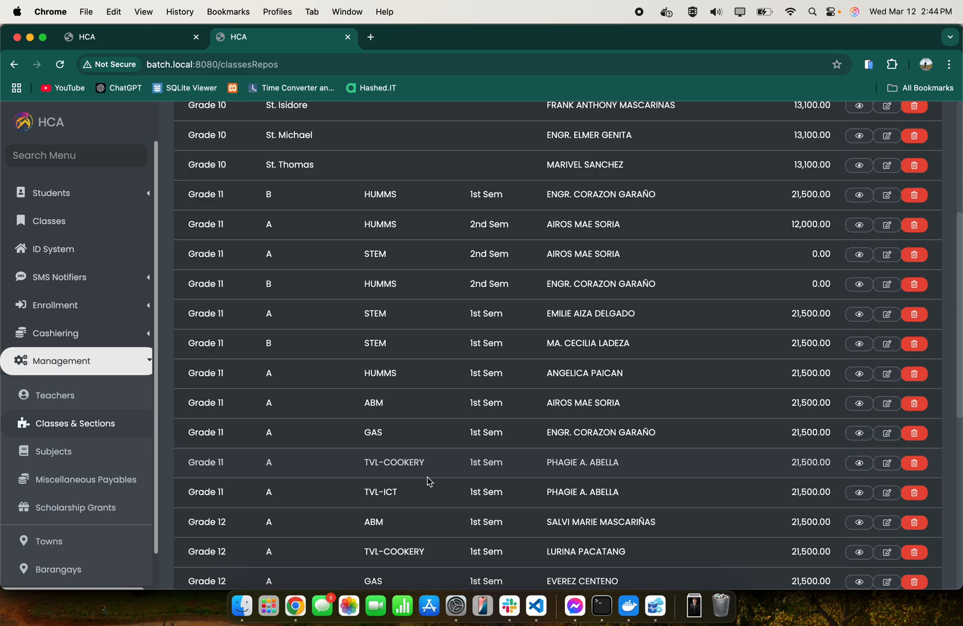
{"action": "scroll", "coordinate": [427, 481], "scroll_direction": "down", "scroll_amount": 4}
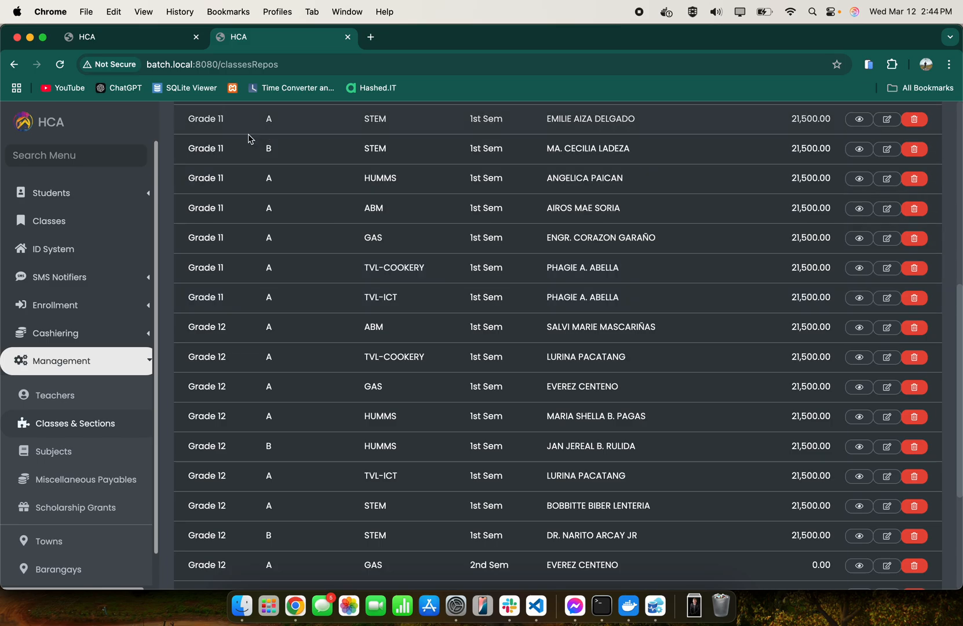
{"action": "scroll", "coordinate": [490, 208], "scroll_direction": "up", "scroll_amount": 2}
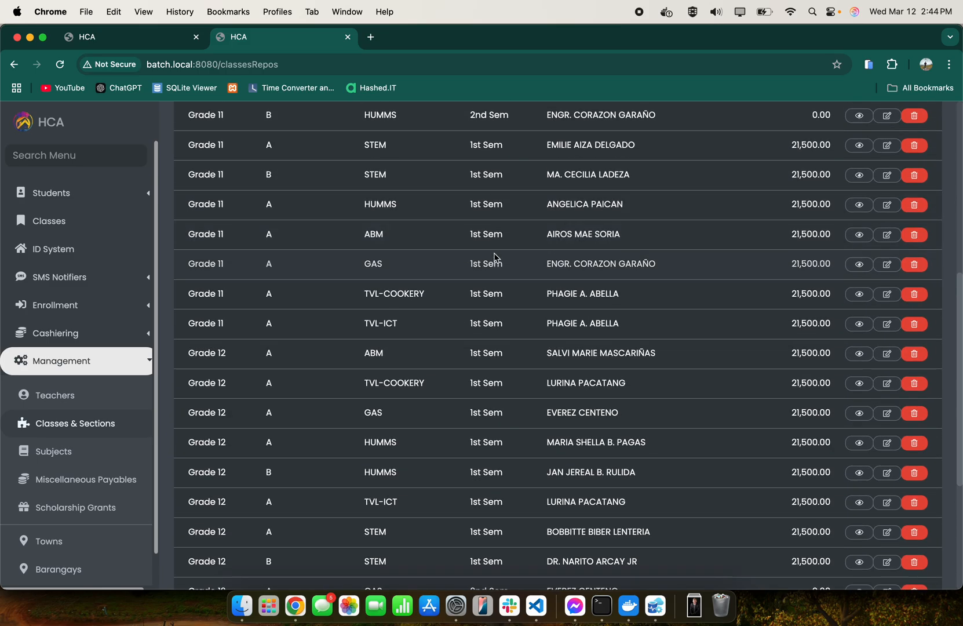
{"action": "left_click", "coordinate": [867, 138]}
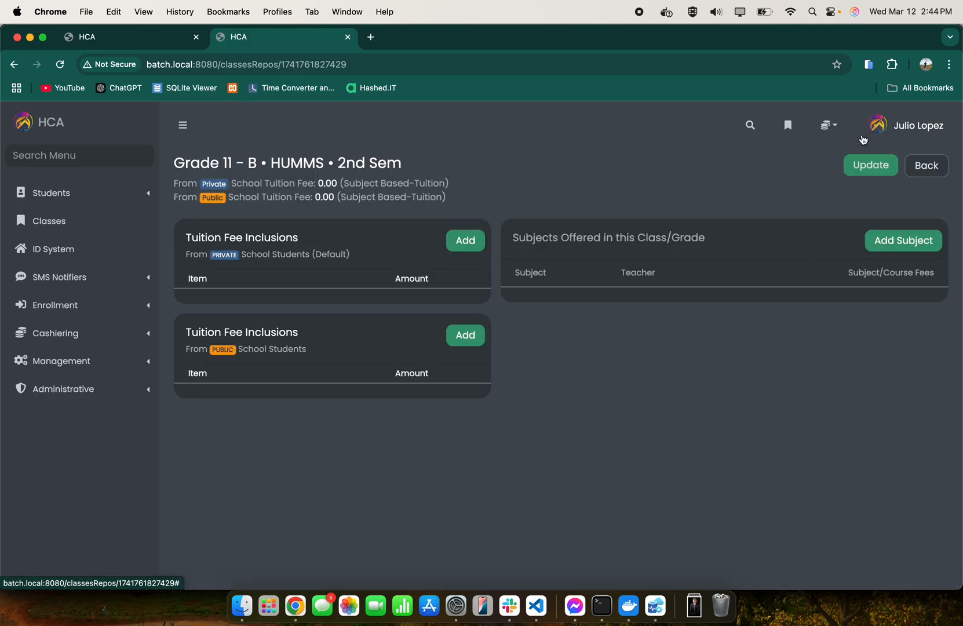
Add the subject 21st Century Literature from the Philippines and World 11 to the class.
{"action": "left_click", "coordinate": [877, 241]}
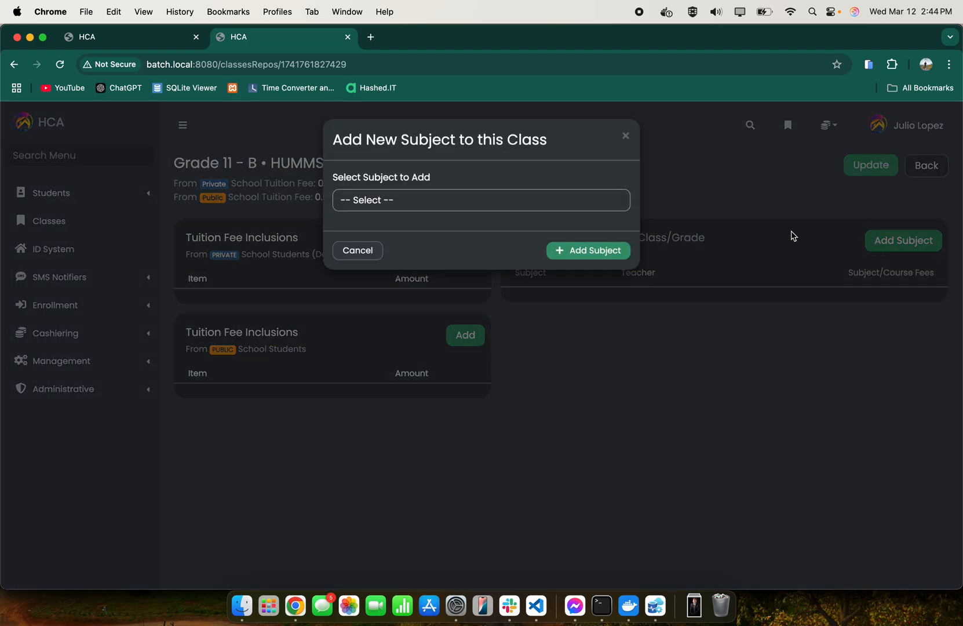
{"action": "left_click", "coordinate": [634, 144]}
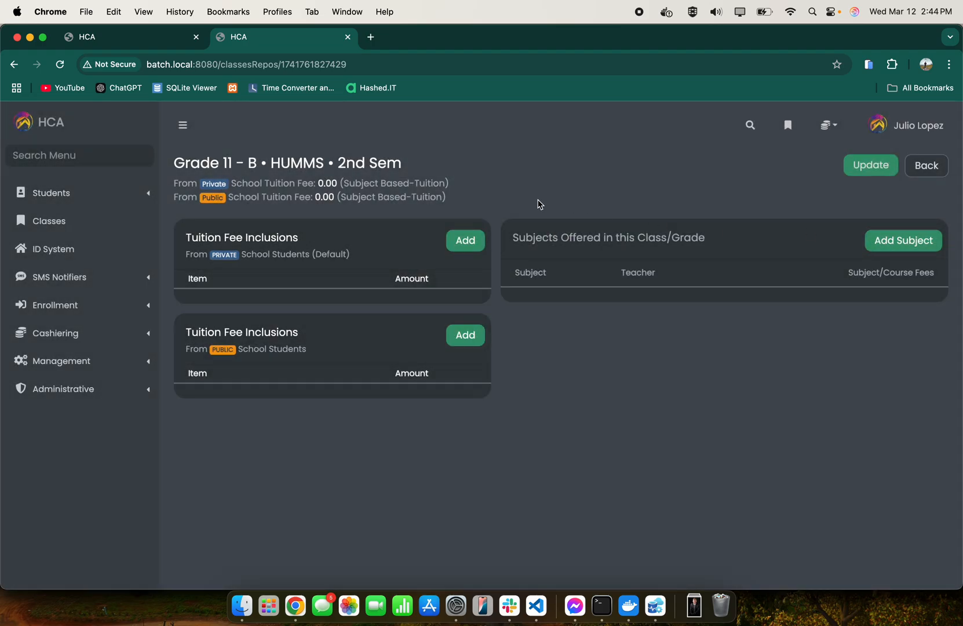
{"action": "left_click", "coordinate": [900, 254]}
{"action": "left_click", "coordinate": [445, 200]}
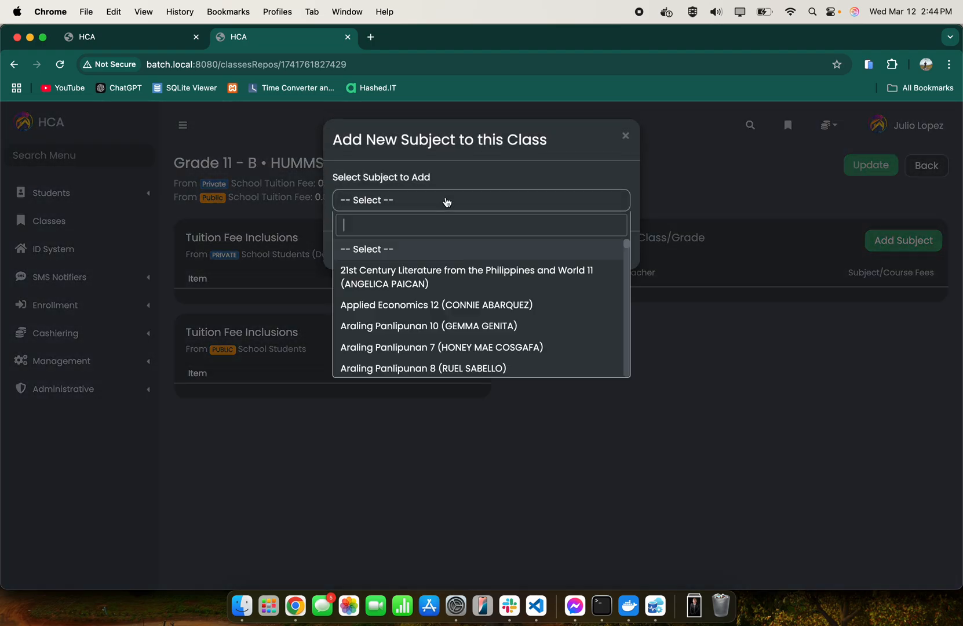
{"action": "left_click", "coordinate": [432, 273]}
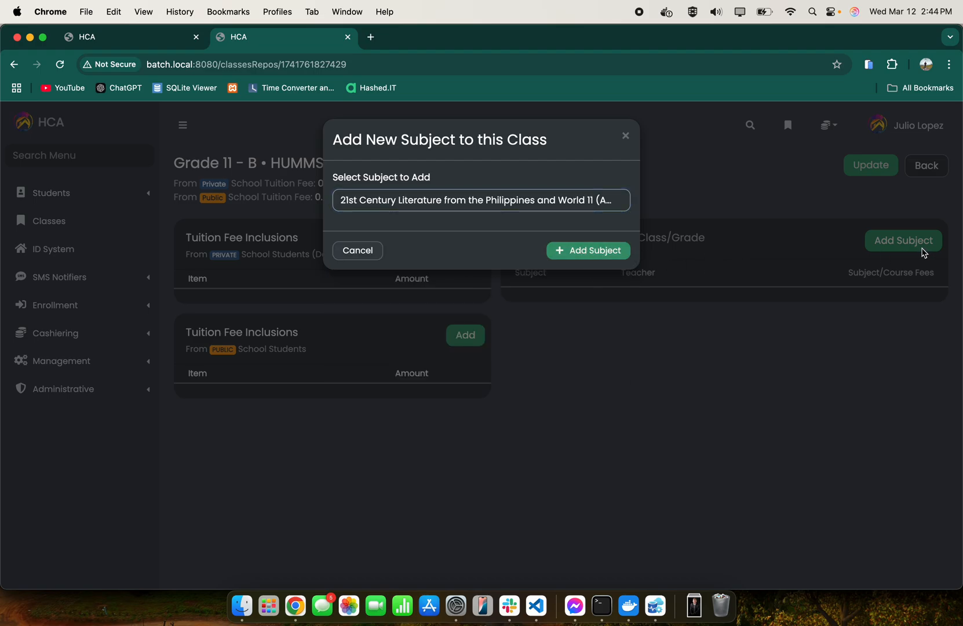
{"action": "left_click", "coordinate": [579, 251]}
Add the subject Contemporary Philippine Arts of the Region 12 to the class.
{"action": "left_click", "coordinate": [902, 240]}
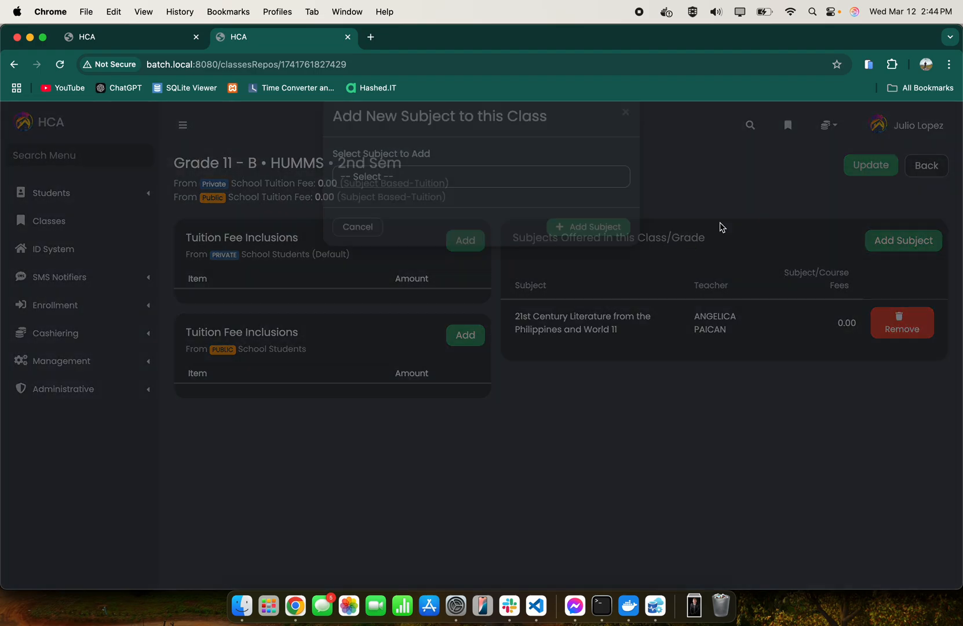
{"action": "left_click", "coordinate": [529, 200]}
{"action": "left_click", "coordinate": [430, 295]}
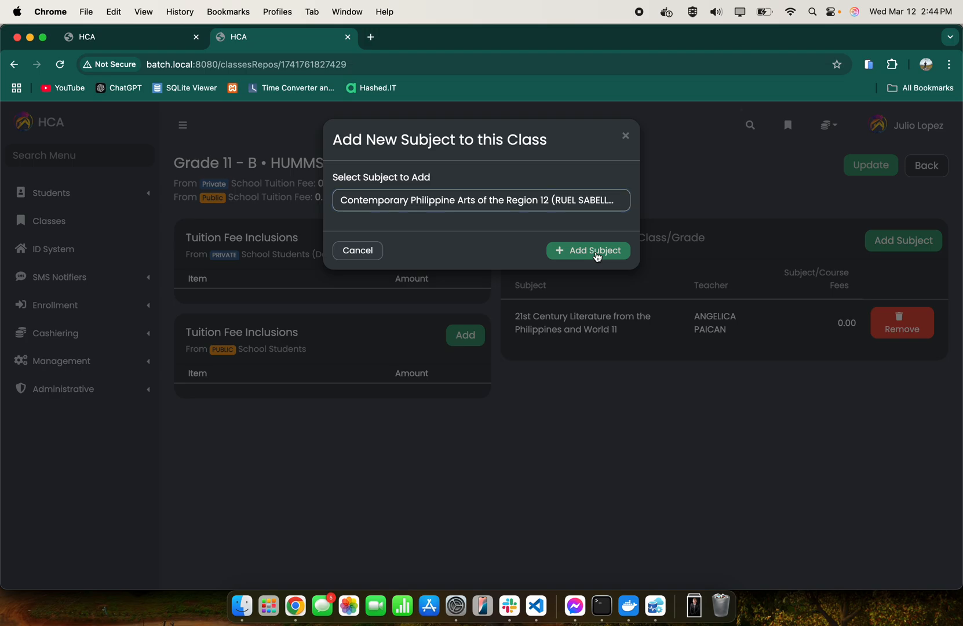
{"action": "left_click", "coordinate": [588, 251]}
Add the subject Edukasyon sa Pagpapakatao 9 to the class.
{"action": "left_click", "coordinate": [902, 240]}
{"action": "left_click", "coordinate": [429, 200]}
{"action": "scroll", "coordinate": [430, 273], "scroll_direction": "down", "scroll_amount": 5}
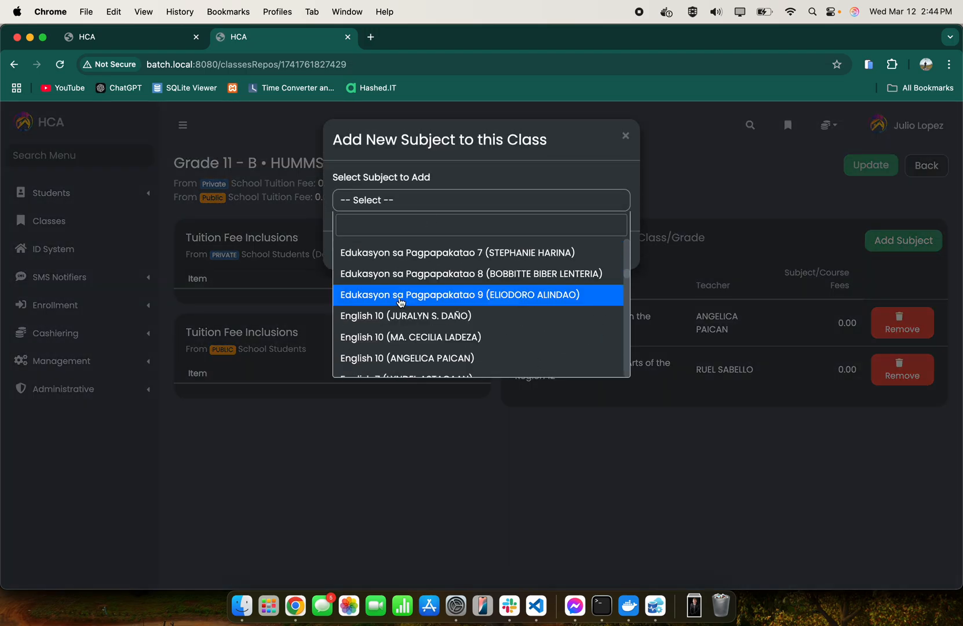
{"action": "left_click", "coordinate": [430, 295]}
{"action": "left_click", "coordinate": [588, 250]}
Add the subject Computer 8 to the class.
{"action": "left_click", "coordinate": [902, 240]}
{"action": "left_click", "coordinate": [437, 200]}
{"action": "scroll", "coordinate": [429, 290], "scroll_direction": "down", "scroll_amount": 5}
{"action": "left_click", "coordinate": [400, 323]}
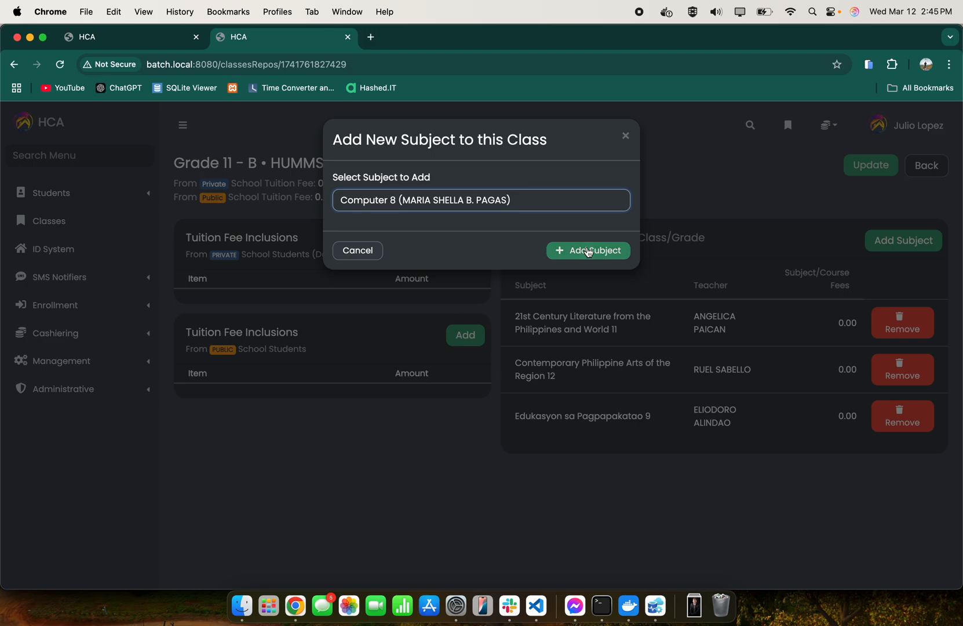
{"action": "left_click", "coordinate": [590, 251]}
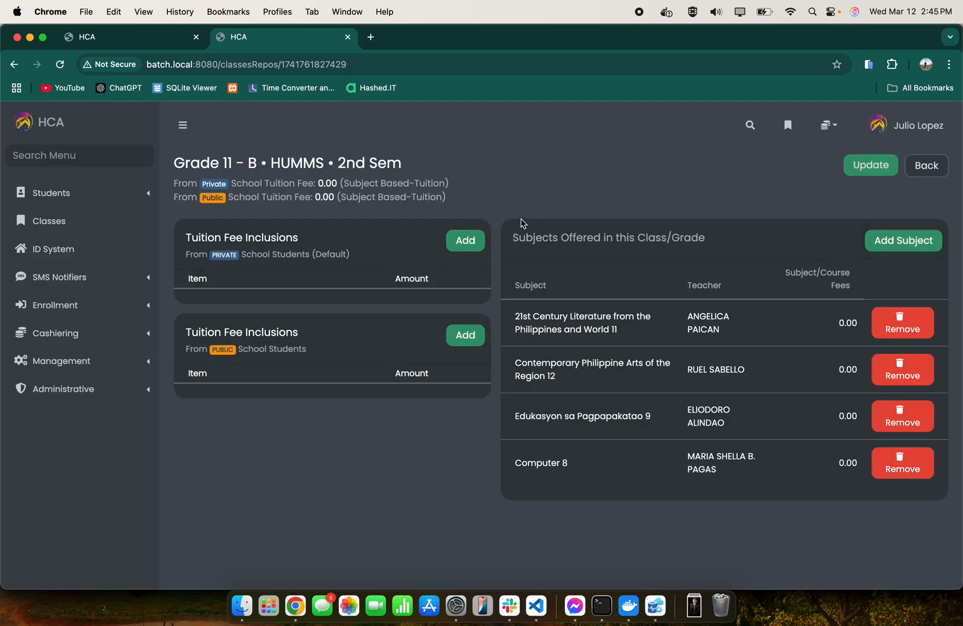
Create the 2nd semester for Grade 11 - B HUMMS in the advisory view and go to it.
{"action": "left_click", "coordinate": [142, 34]}
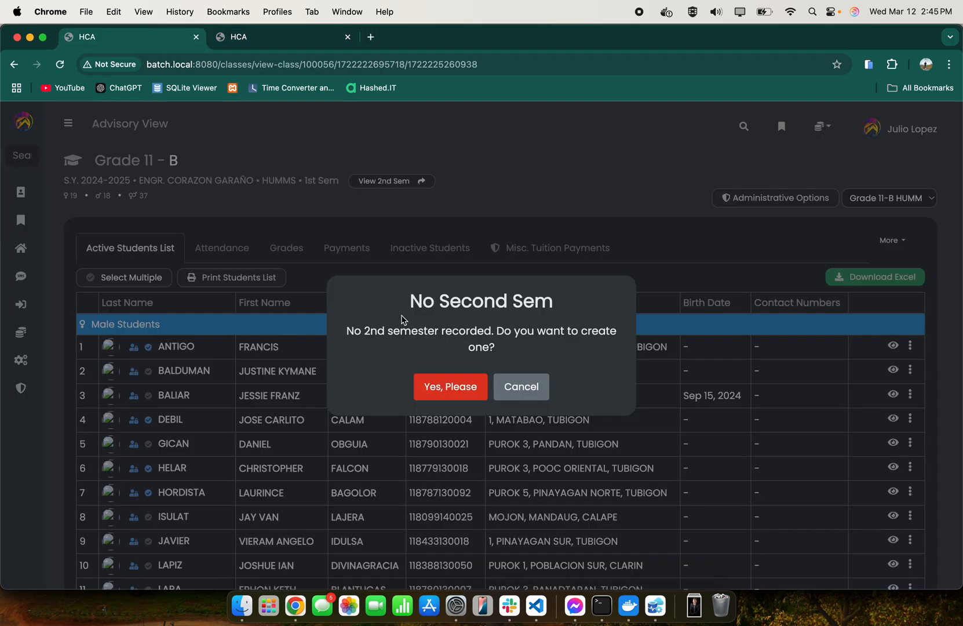
{"action": "left_click", "coordinate": [448, 391]}
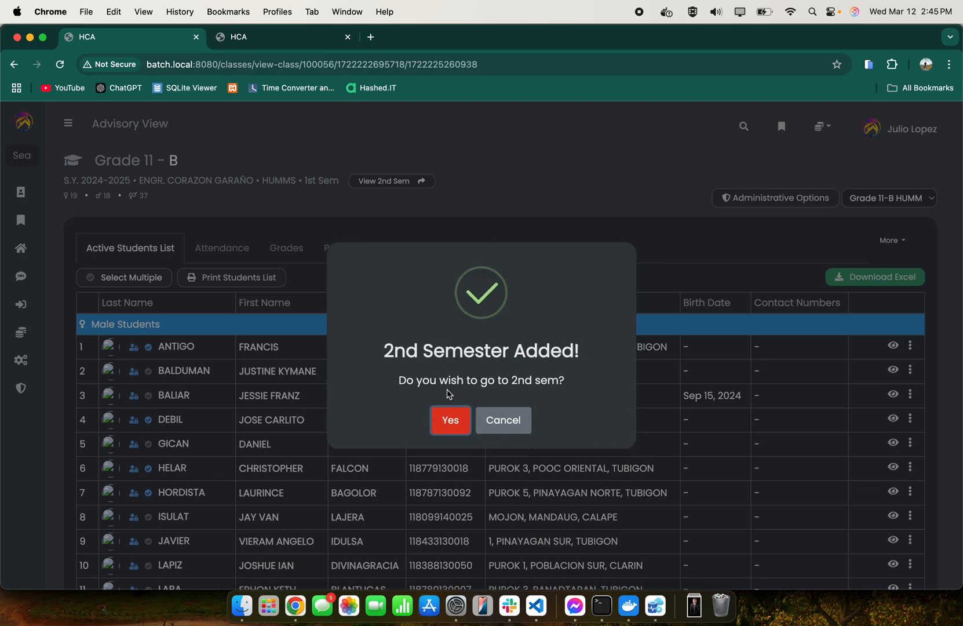
{"action": "left_click_drag", "start_coordinate": [388, 350], "coordinate": [522, 352]}
{"action": "left_click", "coordinate": [571, 351]}
{"action": "left_click", "coordinate": [450, 421]}
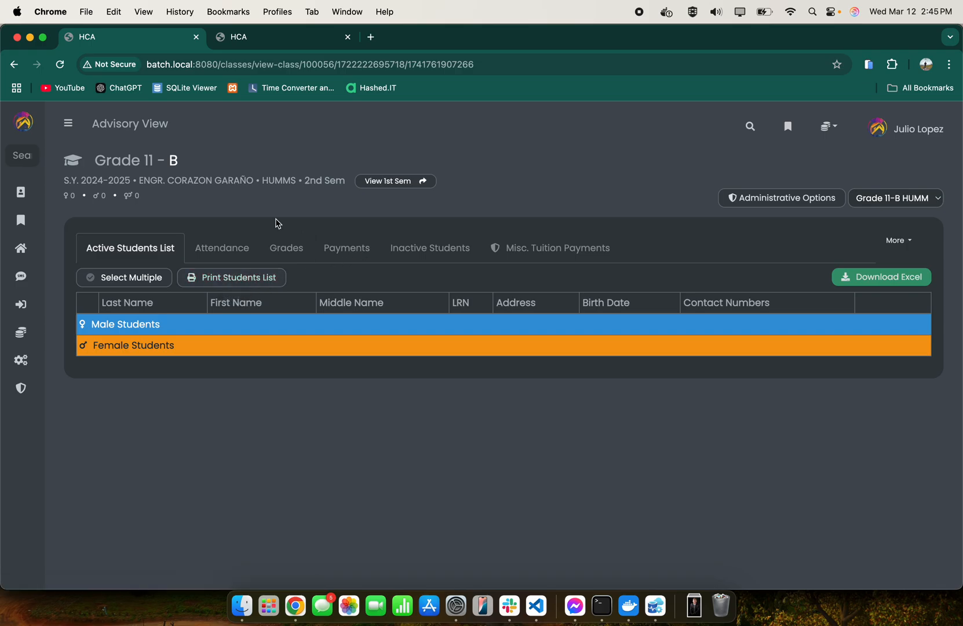
Check the grades and active students of the 2nd semester class and return to the 1st semester view.
{"action": "left_click", "coordinate": [296, 257]}
{"action": "left_click", "coordinate": [117, 250]}
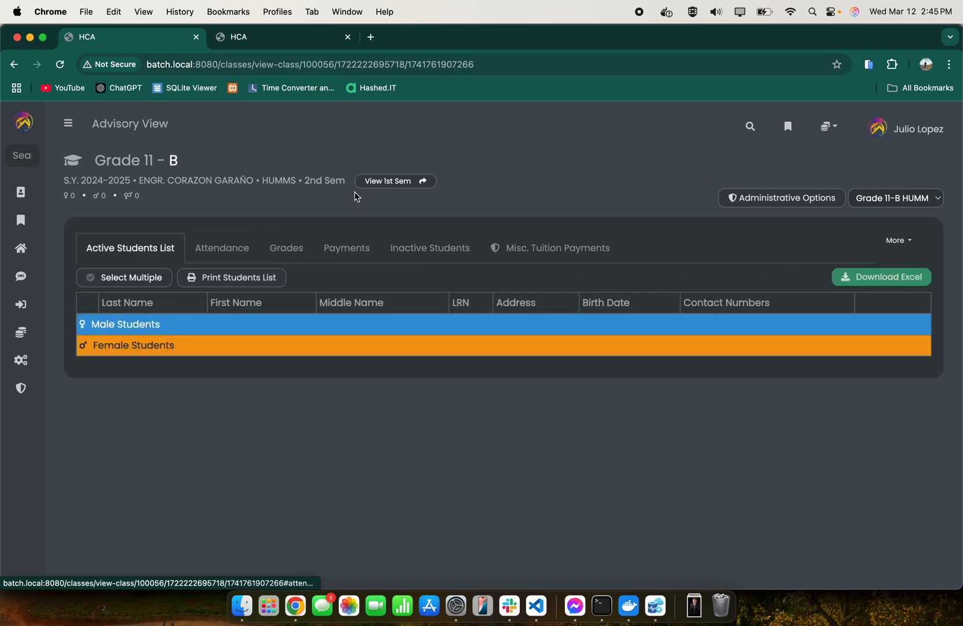
{"action": "left_click", "coordinate": [377, 184]}
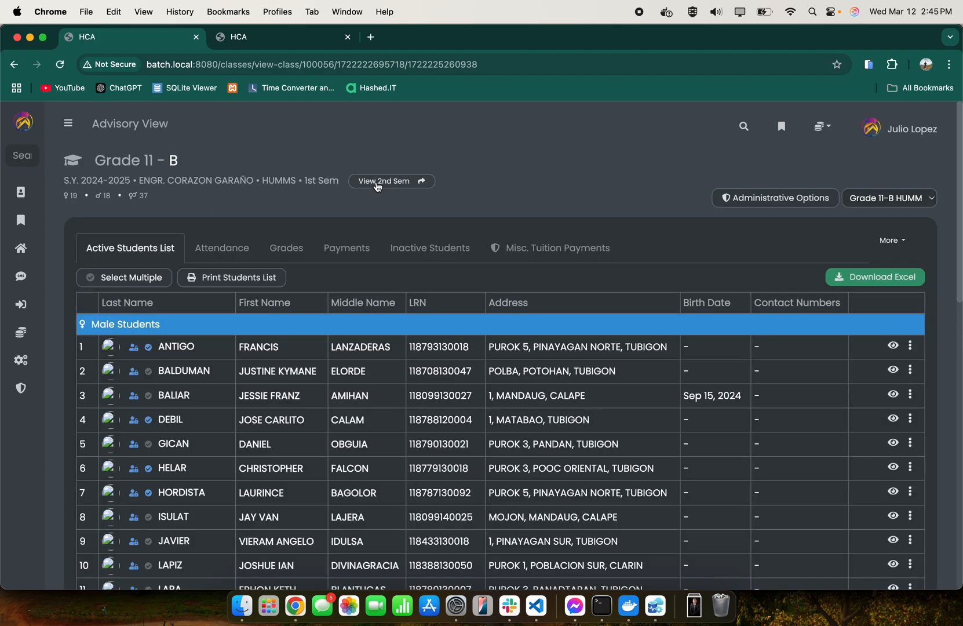
Turn on multiple selection in the 1st semester students list and select the first 12 male students.
{"action": "left_click", "coordinate": [145, 284]}
{"action": "scroll", "coordinate": [185, 354], "scroll_direction": "down", "scroll_amount": 5}
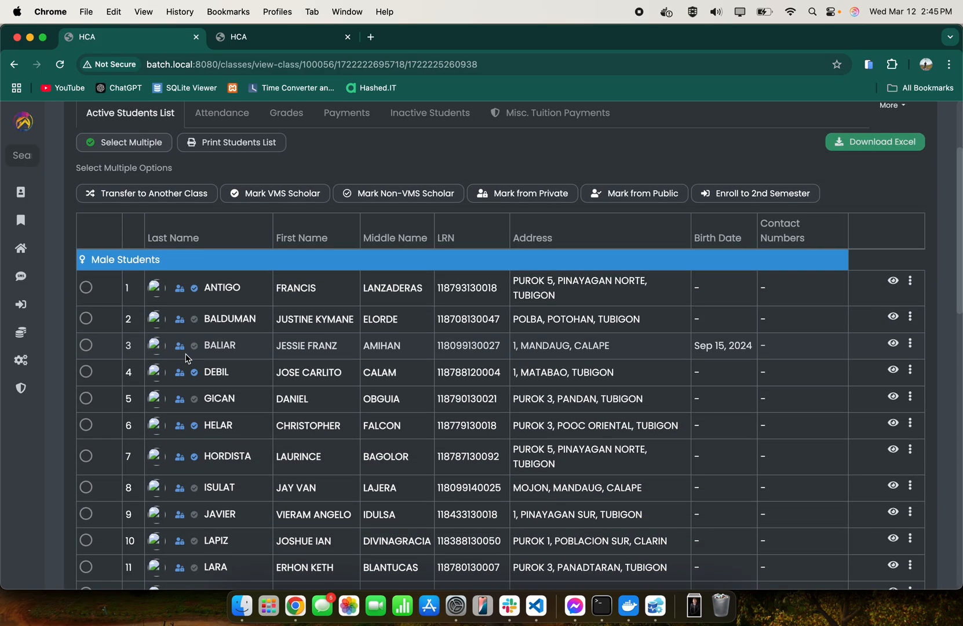
{"action": "left_click", "coordinate": [86, 288]}
{"action": "left_click", "coordinate": [86, 319]}
{"action": "left_click", "coordinate": [86, 345]}
{"action": "left_click", "coordinate": [86, 371]}
{"action": "left_click", "coordinate": [85, 398]}
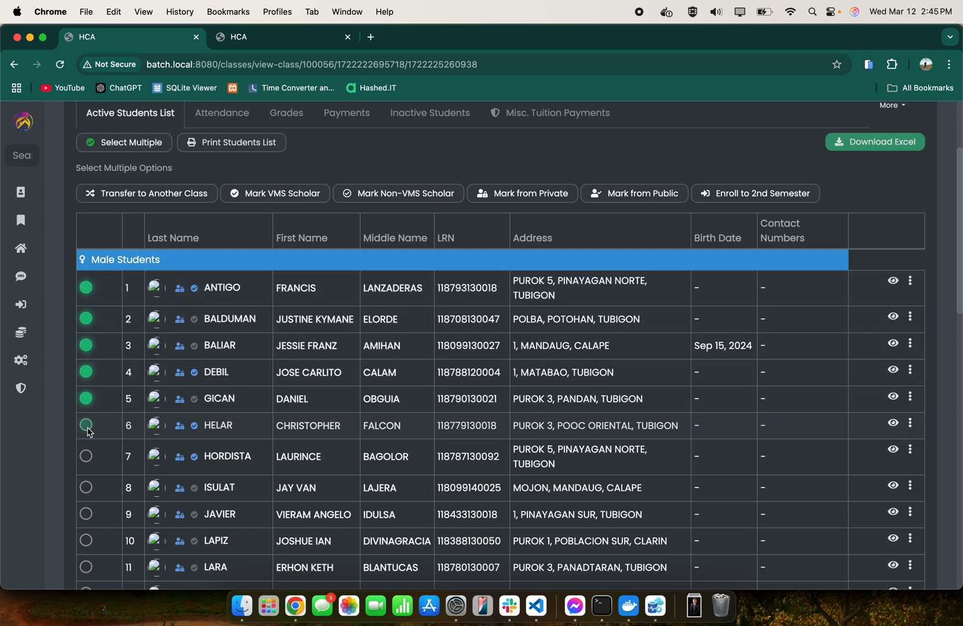
{"action": "left_click", "coordinate": [85, 424]}
{"action": "scroll", "coordinate": [86, 440], "scroll_direction": "down", "scroll_amount": 1}
{"action": "left_click", "coordinate": [86, 455]}
{"action": "left_click", "coordinate": [86, 487]}
{"action": "left_click", "coordinate": [87, 512]}
{"action": "left_click", "coordinate": [86, 538]}
{"action": "left_click", "coordinate": [89, 564]}
{"action": "scroll", "coordinate": [91, 562], "scroll_direction": "down", "scroll_amount": 1}
{"action": "left_click", "coordinate": [88, 564]}
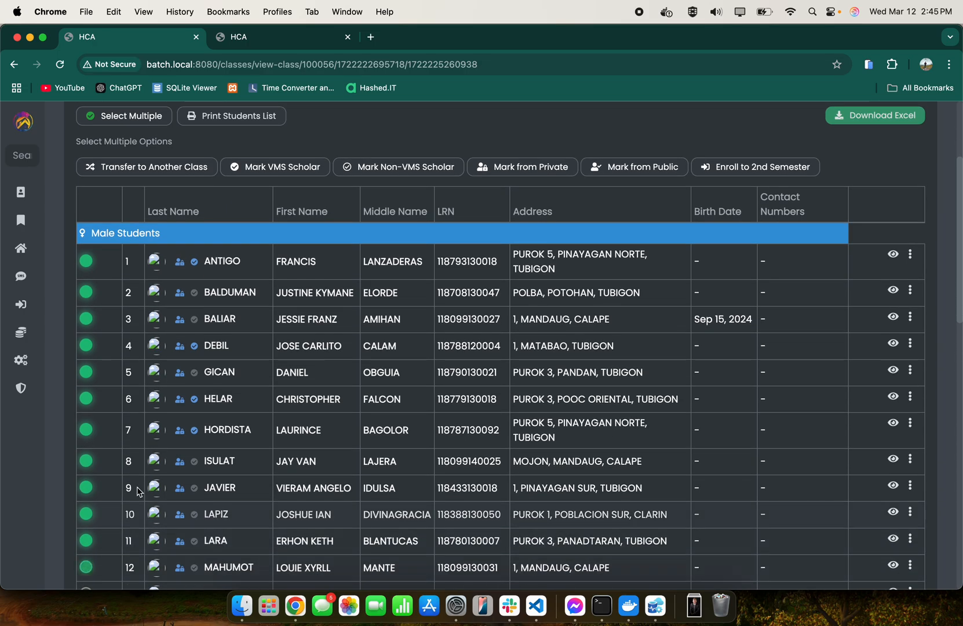
Enroll the selected students directly to the 2nd semester, accepting that no enrollment fees are collected.
{"action": "scroll", "coordinate": [209, 352], "scroll_direction": "up", "scroll_amount": 3}
{"action": "scroll", "coordinate": [209, 352], "scroll_direction": "down", "scroll_amount": 2}
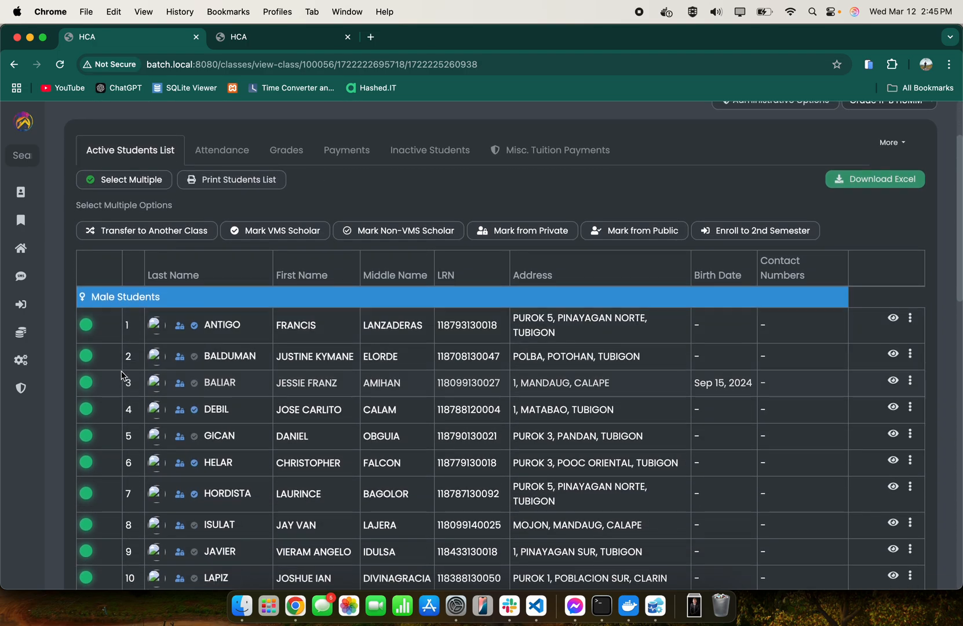
{"action": "scroll", "coordinate": [122, 376], "scroll_direction": "up", "scroll_amount": 2}
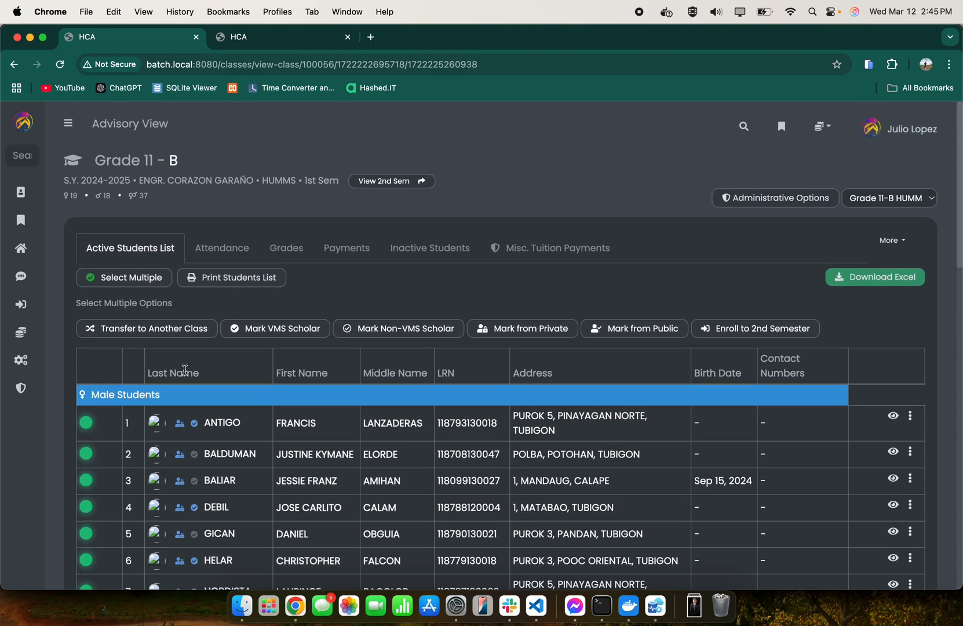
{"action": "left_click", "coordinate": [747, 335]}
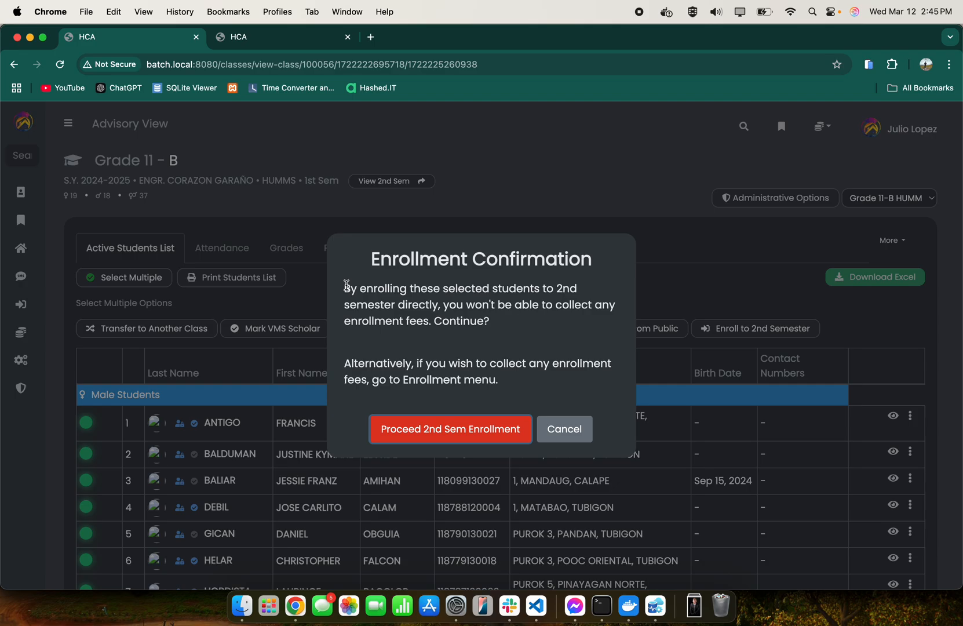
{"action": "left_click_drag", "start_coordinate": [347, 286], "coordinate": [492, 322]}
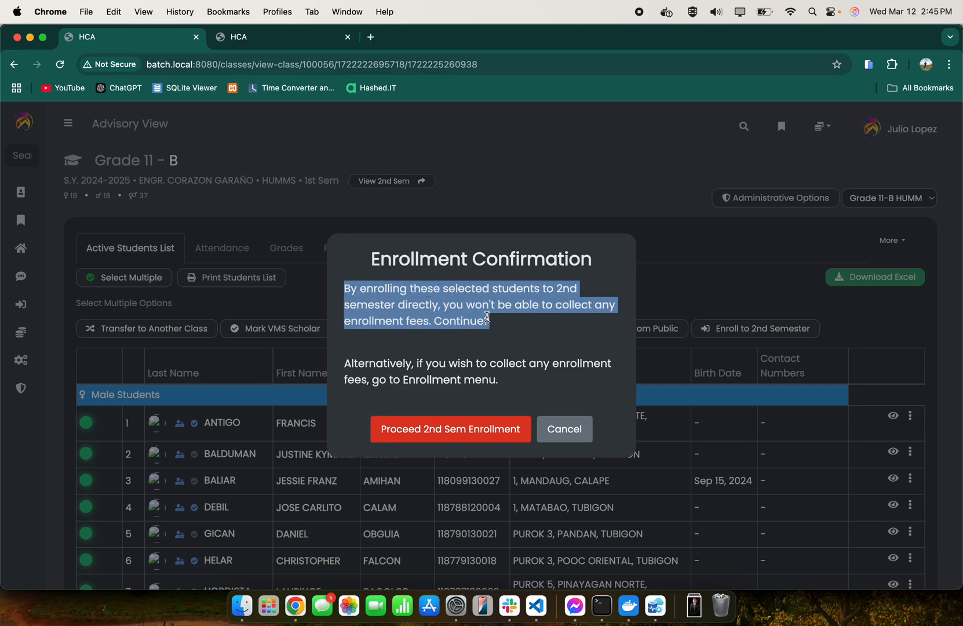
{"action": "left_click", "coordinate": [498, 324]}
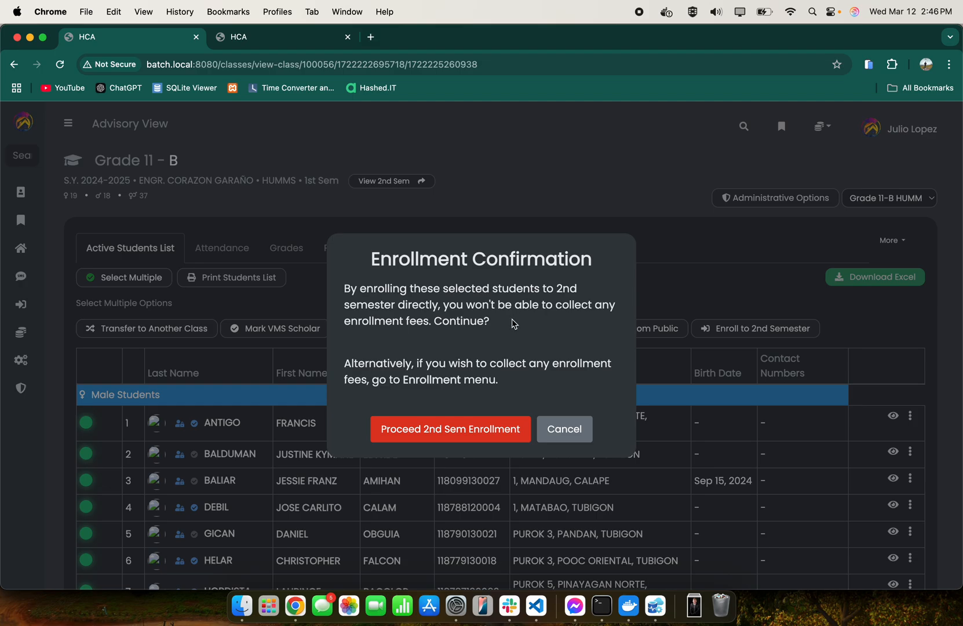
{"action": "left_click", "coordinate": [457, 435]}
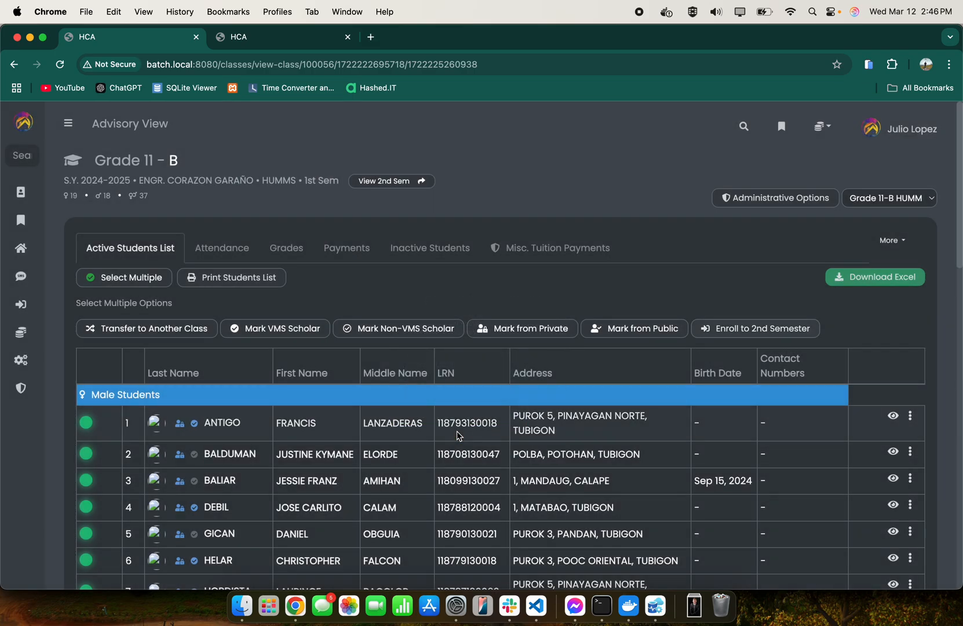
Switch Grade 11 - B to its 2nd semester and check the active students list.
{"action": "scroll", "coordinate": [393, 436], "scroll_direction": "down", "scroll_amount": 5}
{"action": "scroll", "coordinate": [393, 434], "scroll_direction": "up", "scroll_amount": 3}
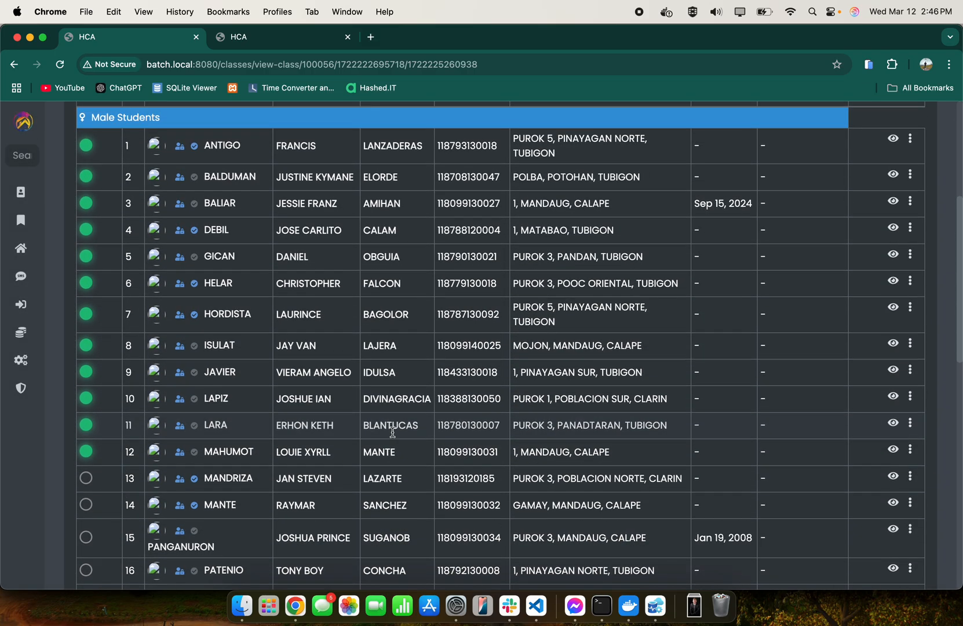
{"action": "scroll", "coordinate": [412, 426], "scroll_direction": "up", "scroll_amount": 3}
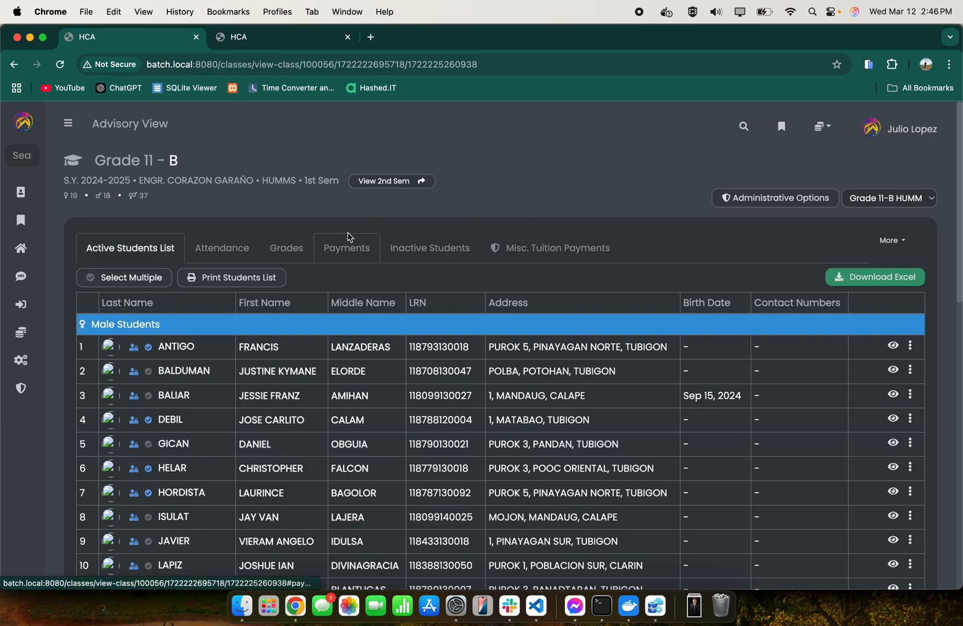
{"action": "left_click", "coordinate": [380, 182]}
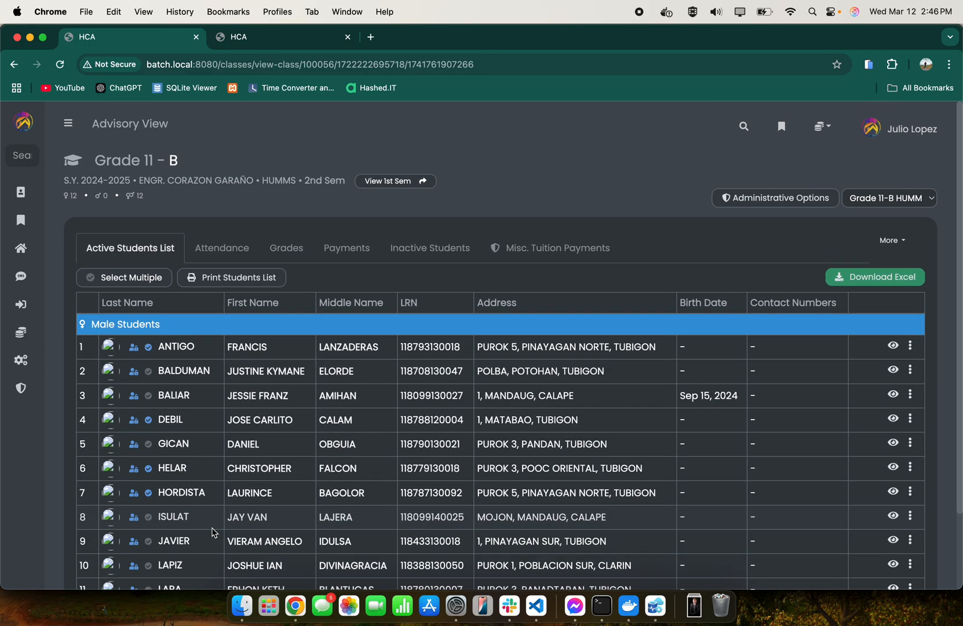
{"action": "scroll", "coordinate": [213, 532], "scroll_direction": "down", "scroll_amount": 1}
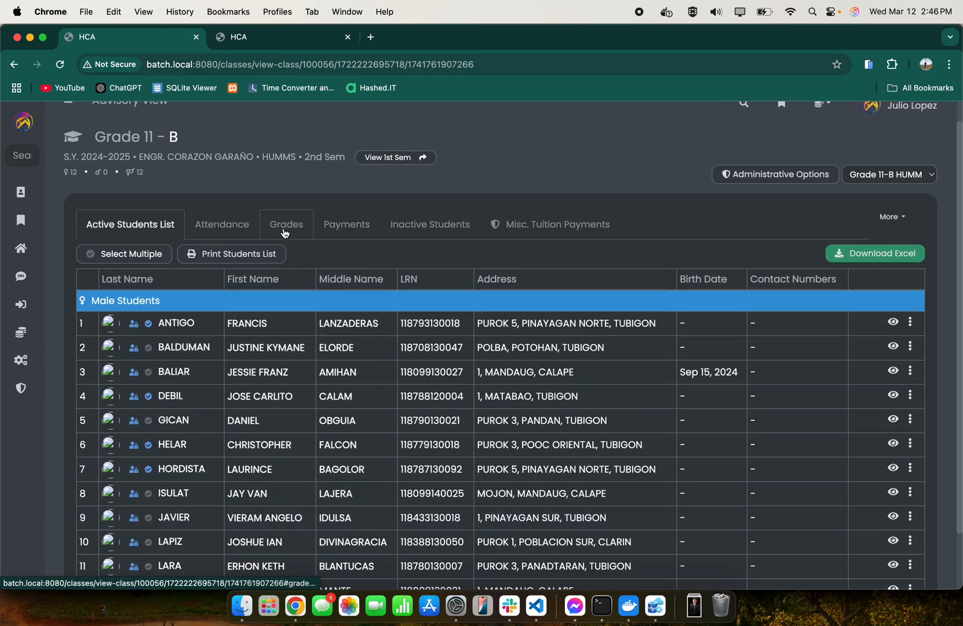
Examine the 2nd semester grades sheet for its subjects and enrolled students.
{"action": "left_click", "coordinate": [285, 231]}
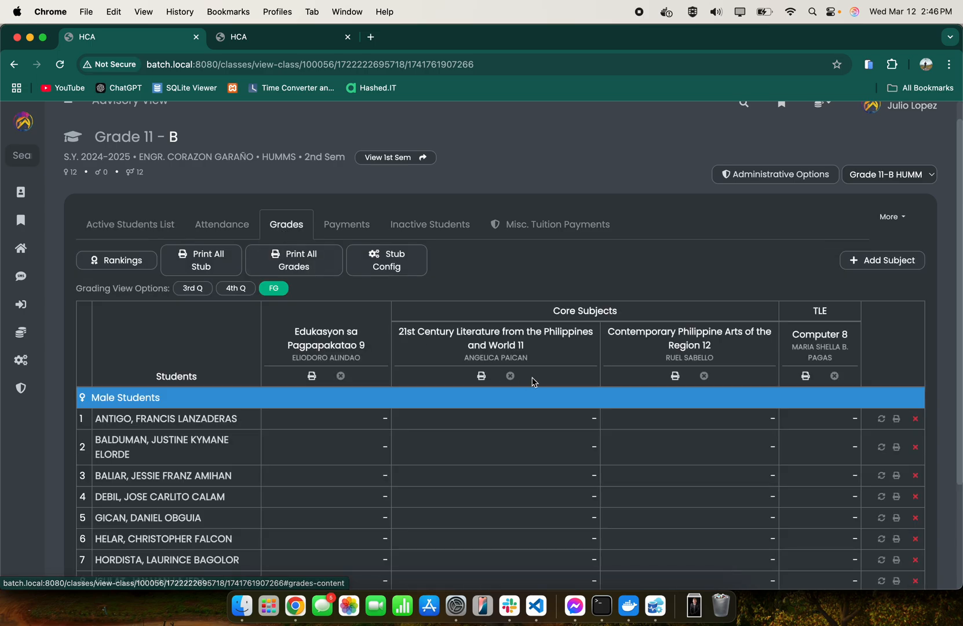
{"action": "scroll", "coordinate": [551, 349], "scroll_direction": "down", "scroll_amount": 3}
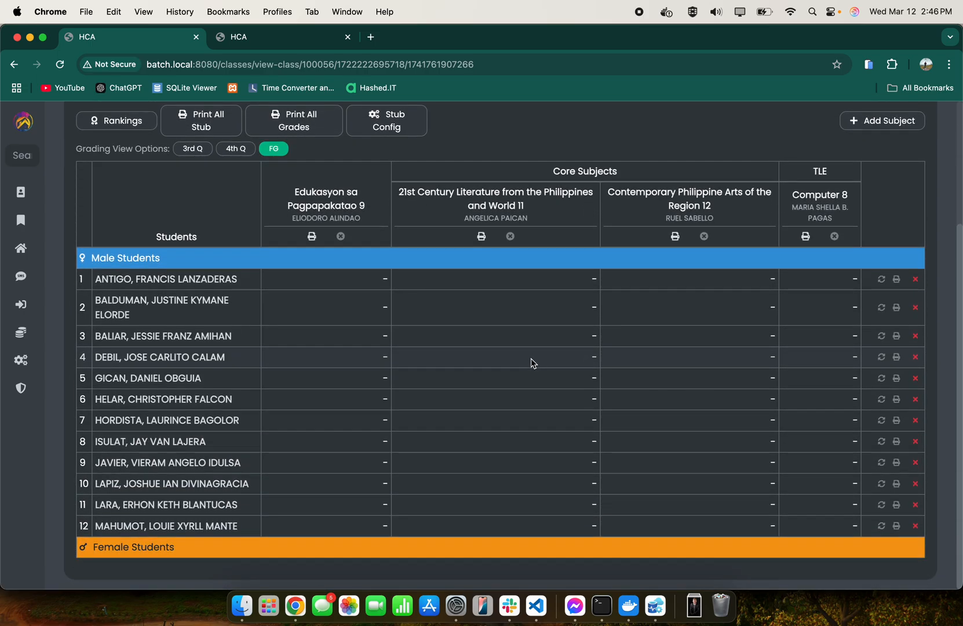
{"action": "scroll", "coordinate": [529, 366], "scroll_direction": "up", "scroll_amount": 3}
{"action": "scroll", "coordinate": [527, 438], "scroll_direction": "down", "scroll_amount": 1}
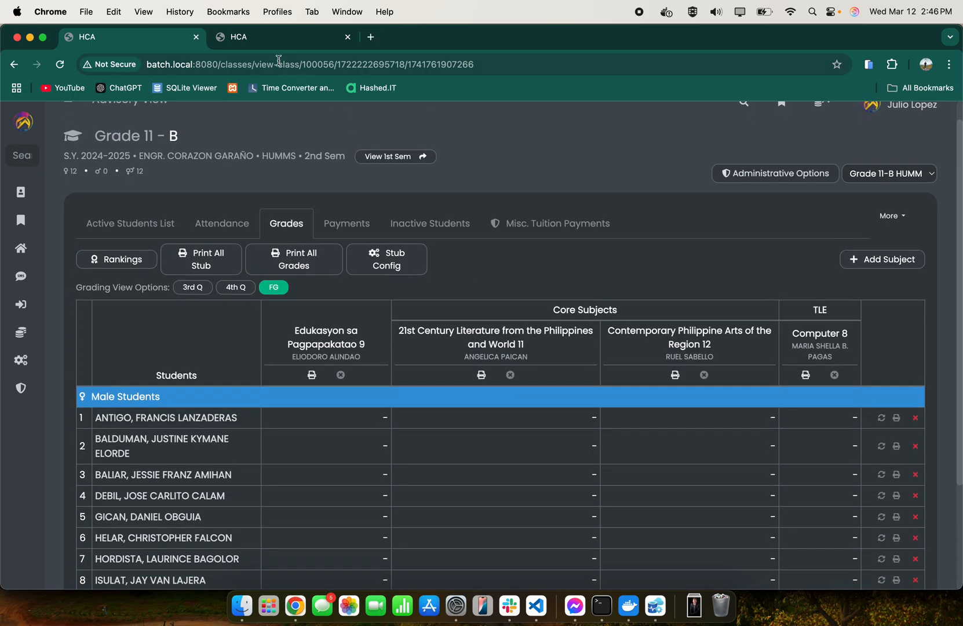
{"action": "left_click", "coordinate": [262, 43]}
{"action": "left_click", "coordinate": [70, 360]}
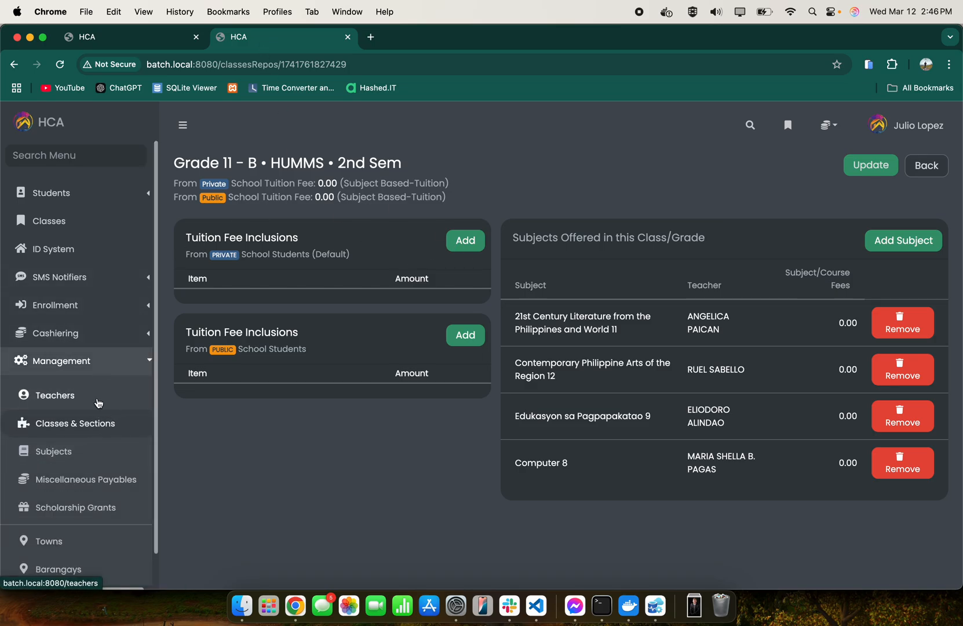
Open the Grade 12 - B HUMMS class of S.Y. 2024-2025 and view its 2nd semester.
{"action": "left_click", "coordinate": [167, 43]}
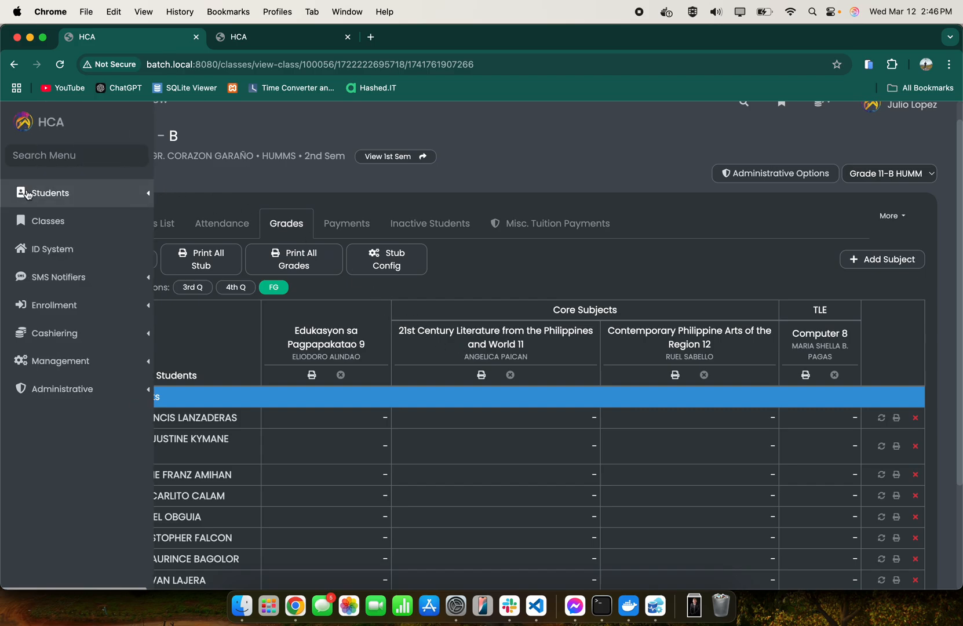
{"action": "left_click", "coordinate": [48, 224]}
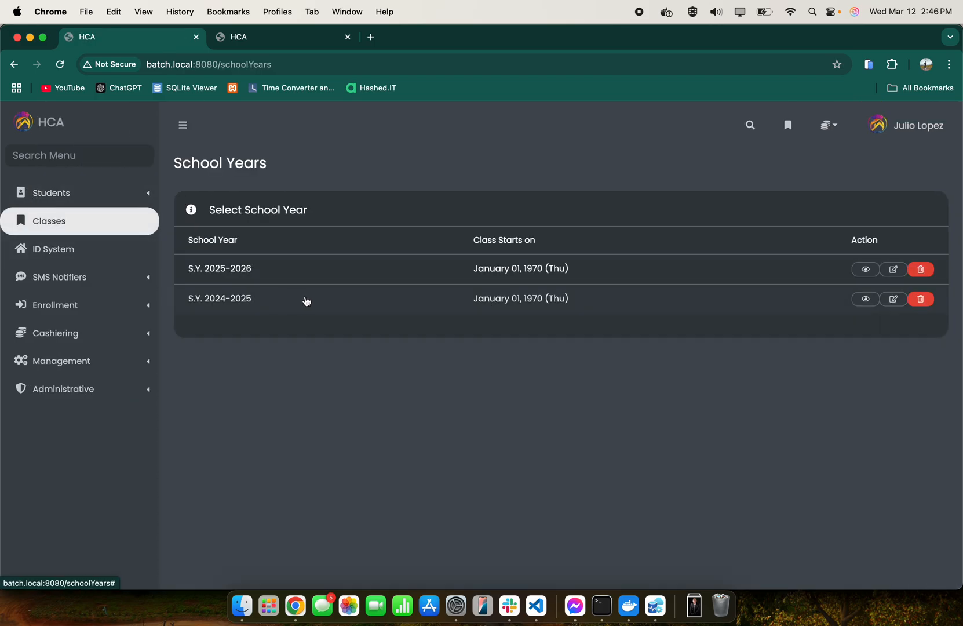
{"action": "left_click", "coordinate": [409, 307]}
{"action": "scroll", "coordinate": [380, 404], "scroll_direction": "down", "scroll_amount": 5}
{"action": "scroll", "coordinate": [380, 404], "scroll_direction": "down", "scroll_amount": 6}
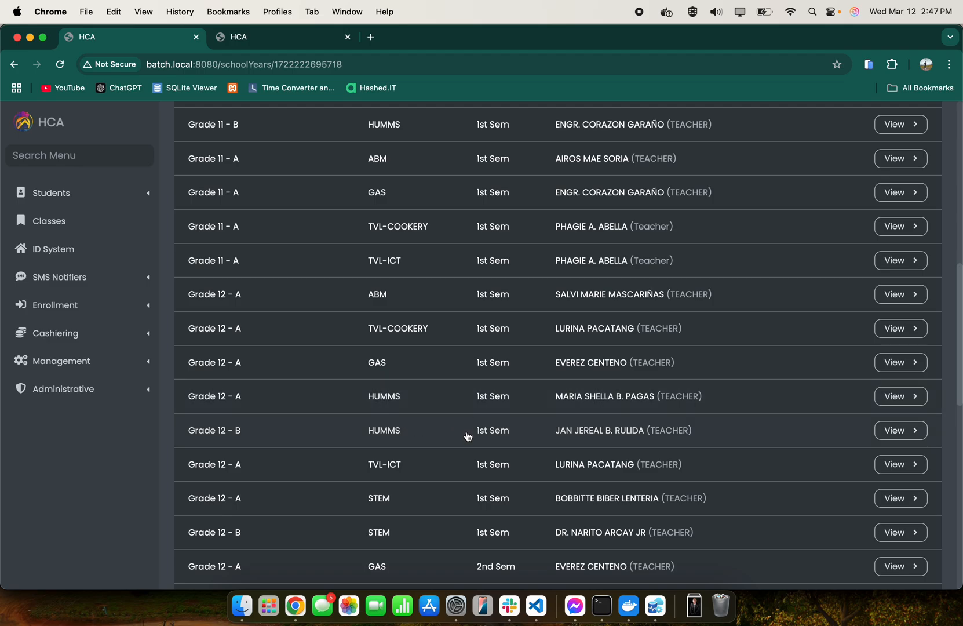
{"action": "left_click", "coordinate": [512, 434]}
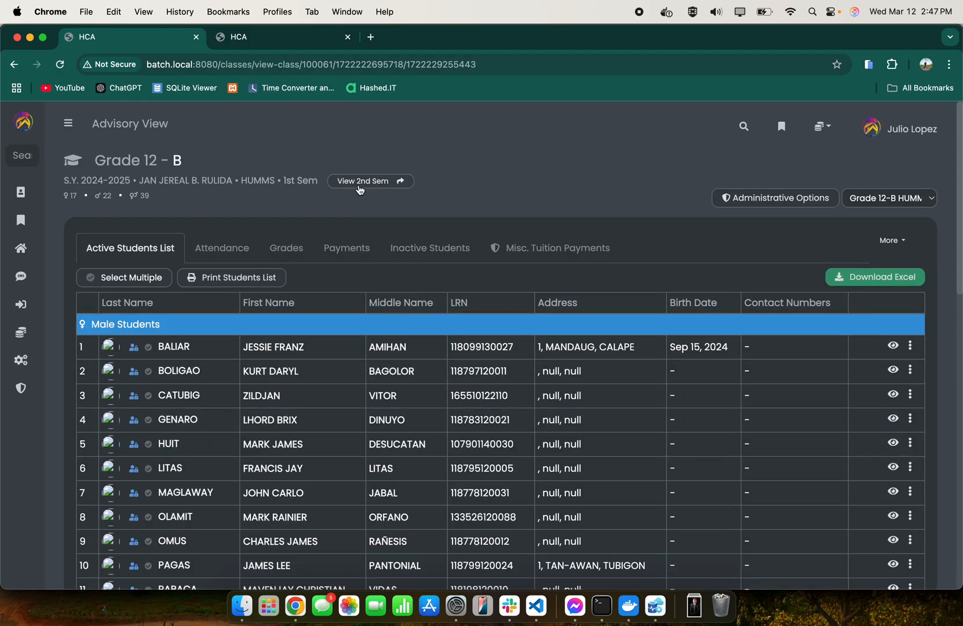
{"action": "left_click", "coordinate": [359, 190]}
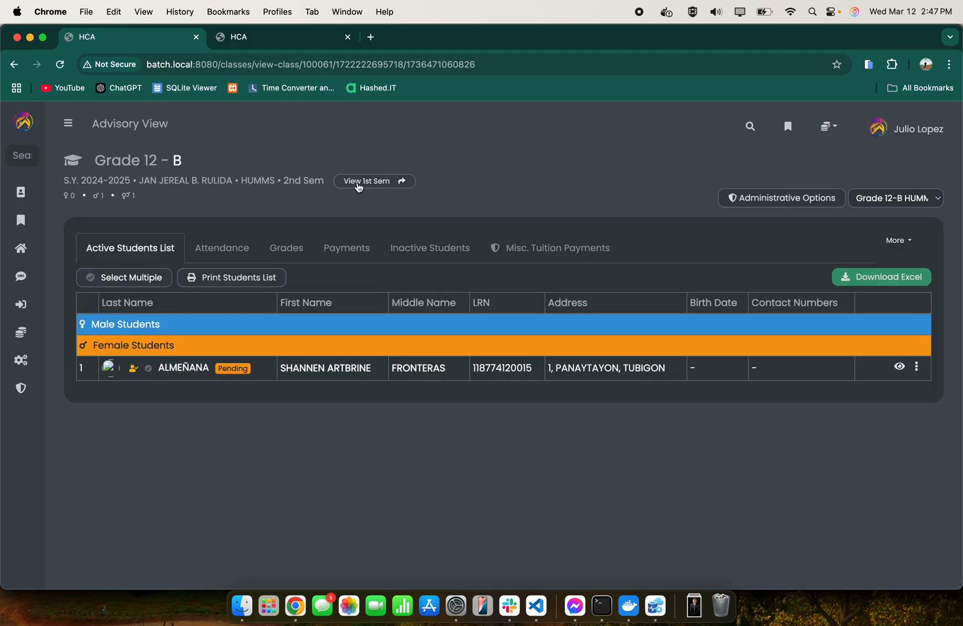
Check the Grade 12 - A HUMMS class for a 2nd semester and decline creating one.
{"action": "left_click", "coordinate": [13, 66]}
{"action": "left_click", "coordinate": [13, 66]}
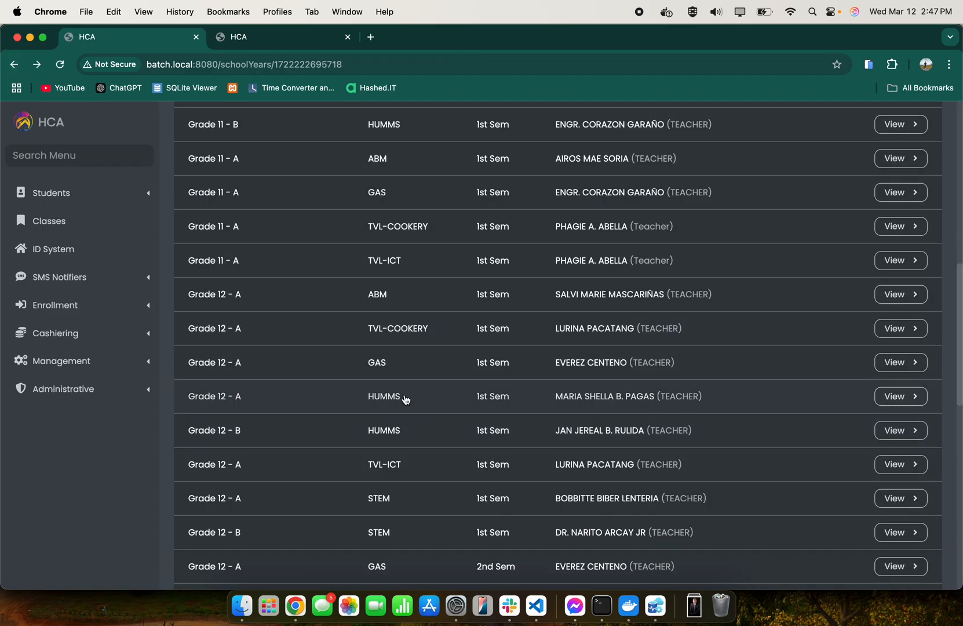
{"action": "left_click", "coordinate": [490, 392]}
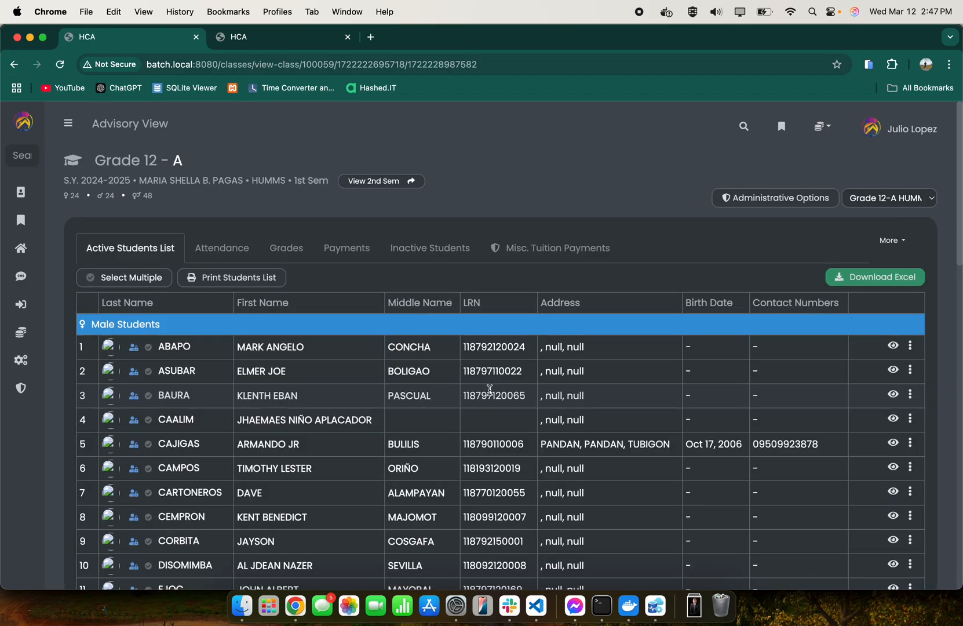
{"action": "left_click", "coordinate": [371, 185]}
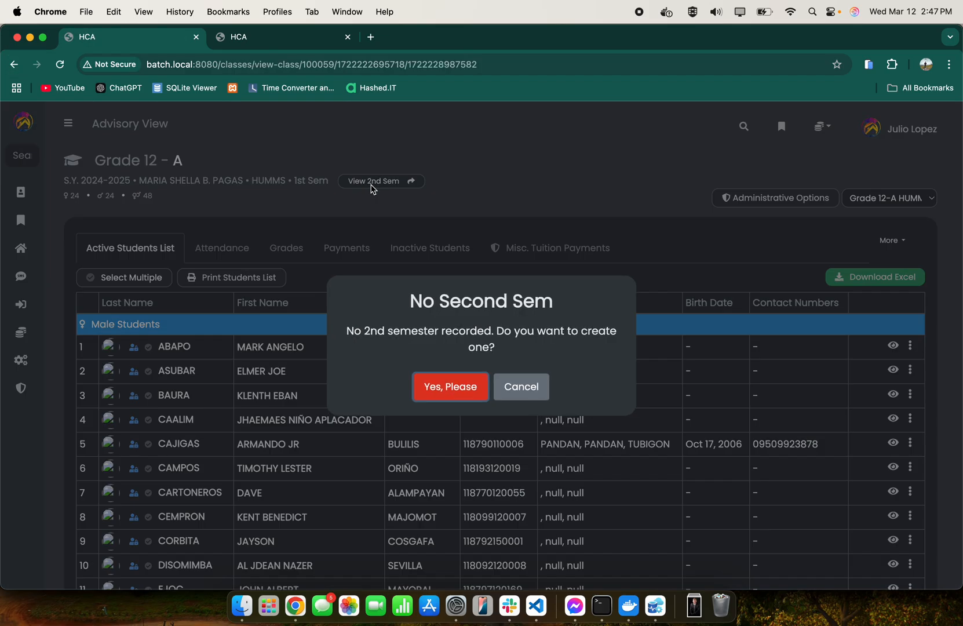
{"action": "left_click", "coordinate": [519, 386]}
Open the current classes and sections in the other browser tab and look through the Grade 11 and 12 entries.
{"action": "left_click", "coordinate": [259, 41]}
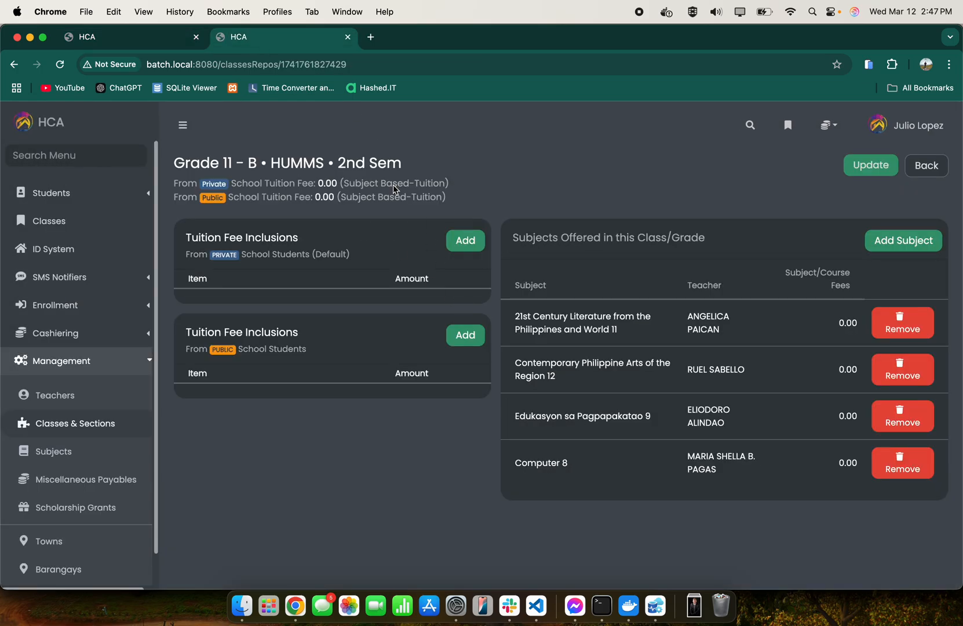
{"action": "left_click", "coordinate": [77, 423]}
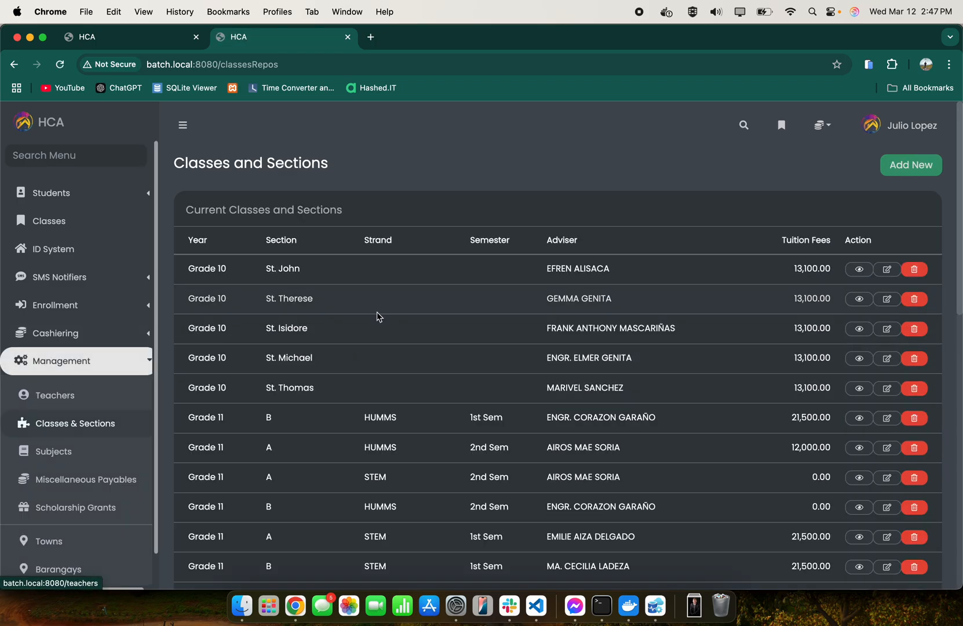
{"action": "scroll", "coordinate": [392, 335], "scroll_direction": "down", "scroll_amount": 15}
{"action": "scroll", "coordinate": [392, 335], "scroll_direction": "up", "scroll_amount": 10}
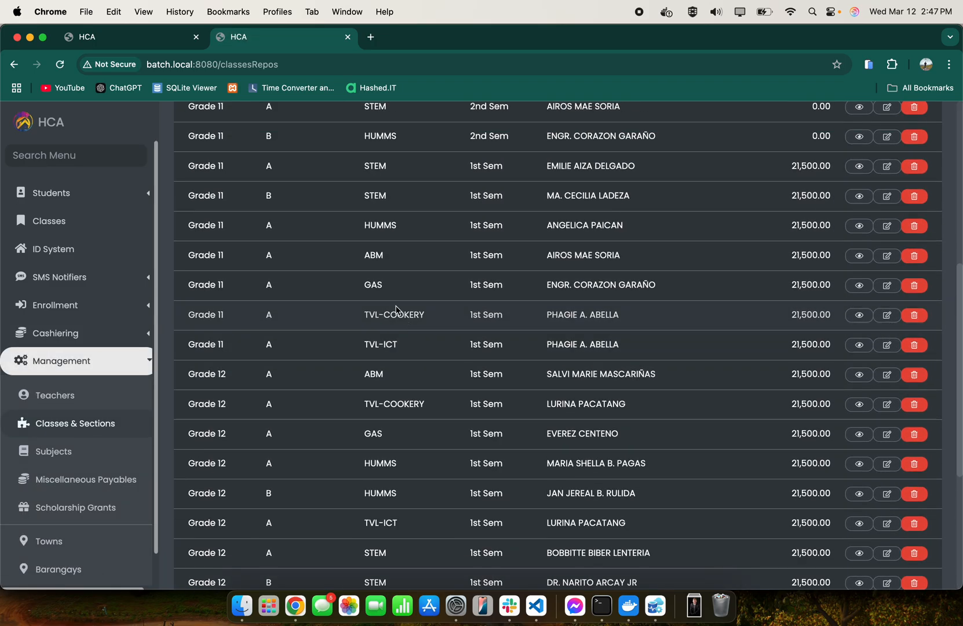
Return to the Grade 12 - A HUMMS 1st semester class and create its missing 2nd semester.
{"action": "left_click", "coordinate": [119, 43]}
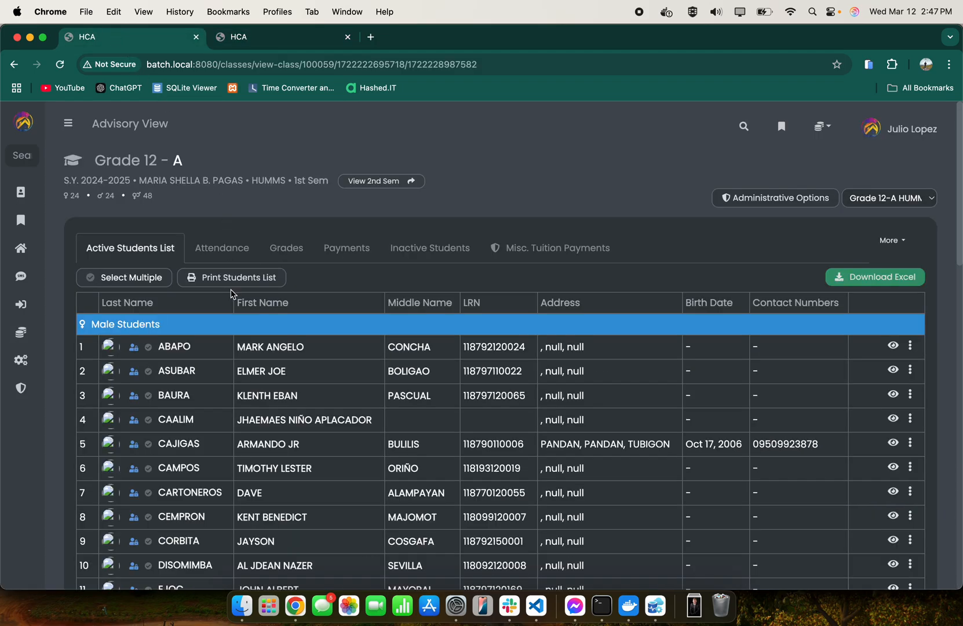
{"action": "left_click", "coordinate": [370, 182]}
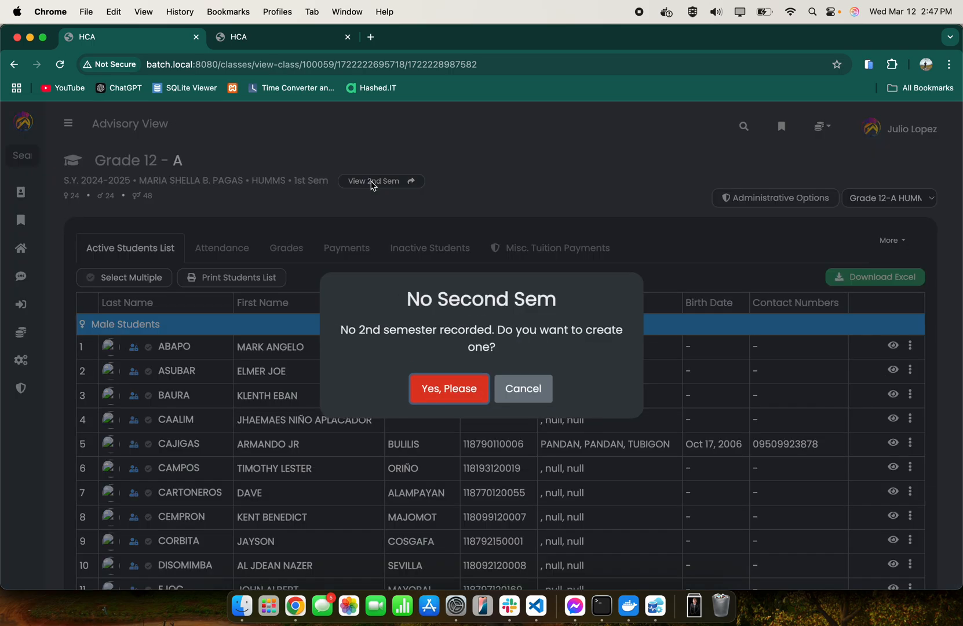
{"action": "left_click", "coordinate": [450, 387]}
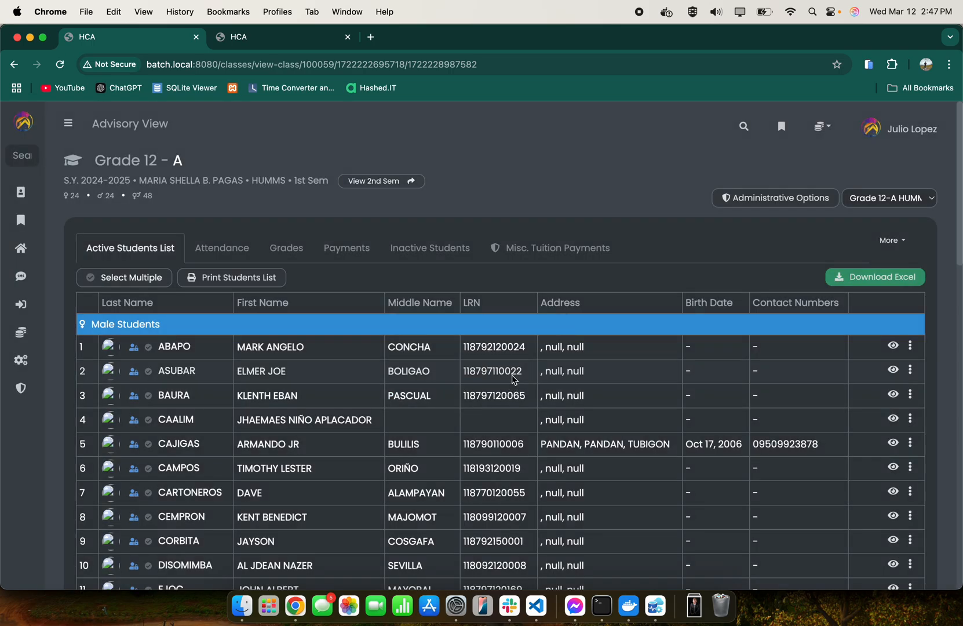
{"action": "scroll", "coordinate": [515, 336], "scroll_direction": "down", "scroll_amount": 5}
{"action": "scroll", "coordinate": [517, 342], "scroll_direction": "up", "scroll_amount": 5}
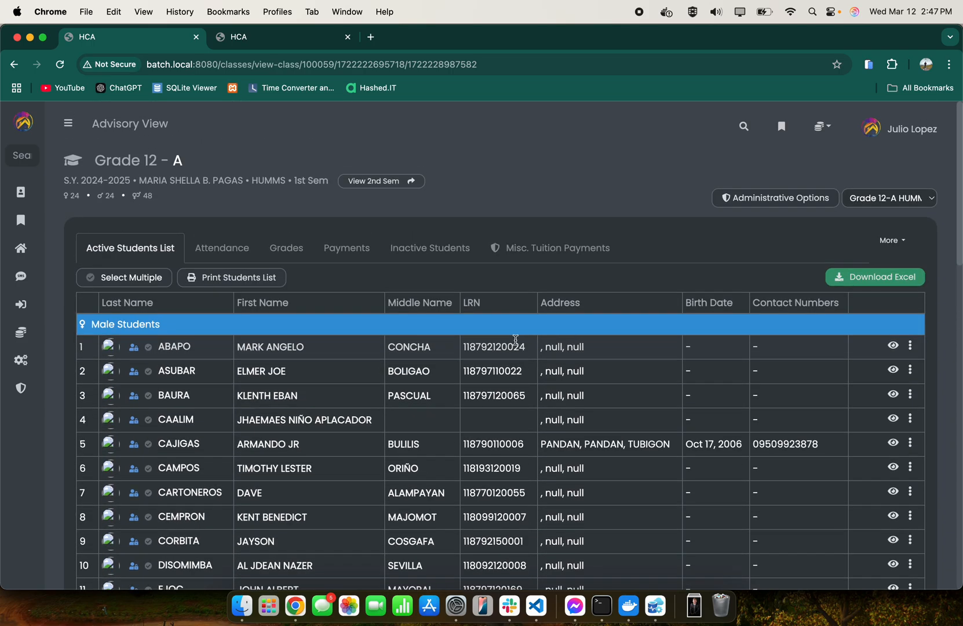
Look through the class's payments, grades and attendance, and return to the active students list.
{"action": "left_click", "coordinate": [342, 250]}
{"action": "left_click", "coordinate": [290, 250]}
{"action": "left_click", "coordinate": [225, 251]}
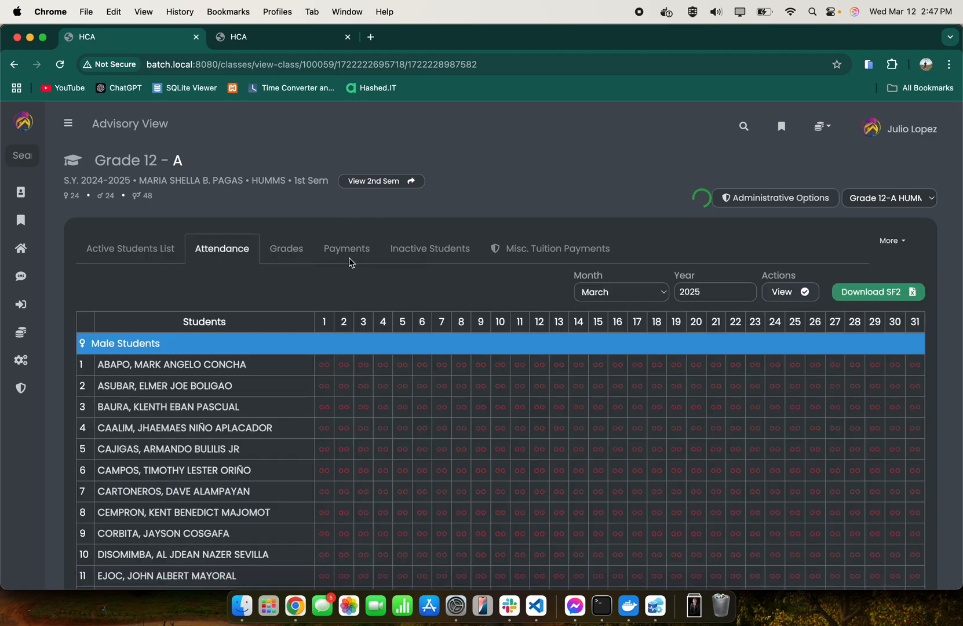
{"action": "left_click", "coordinate": [131, 254]}
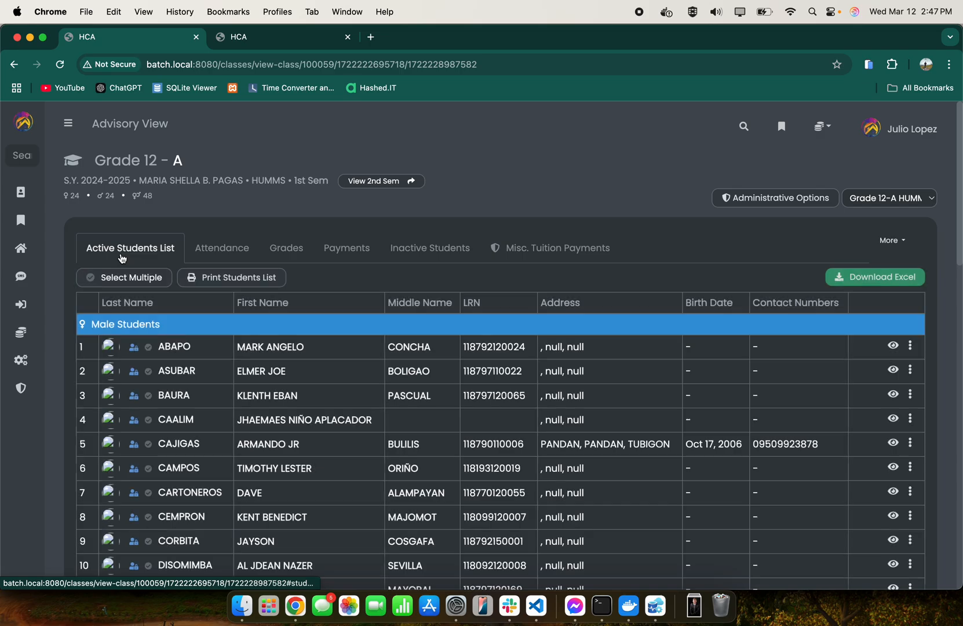
Decline creating another 2nd semester, reload the class, and view its 2nd semester records.
{"action": "left_click", "coordinate": [390, 183]}
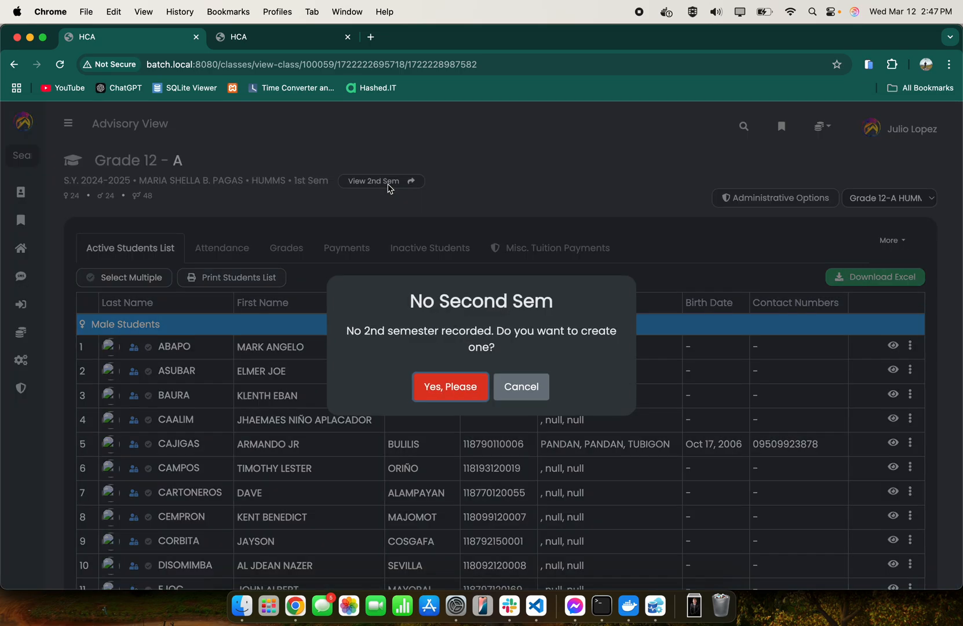
{"action": "left_click", "coordinate": [525, 384]}
{"action": "left_click", "coordinate": [61, 64]}
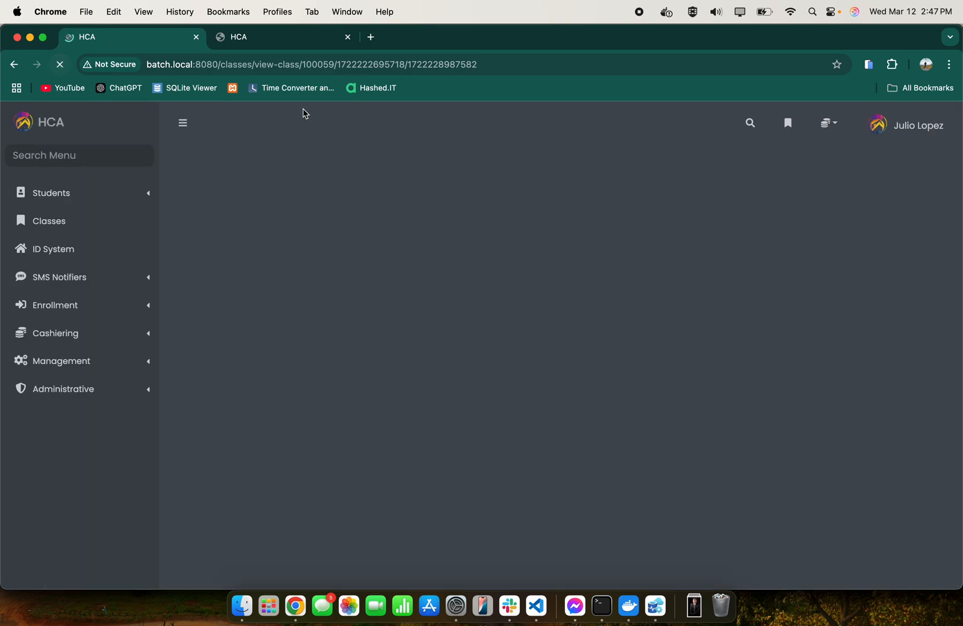
{"action": "left_click", "coordinate": [388, 181]}
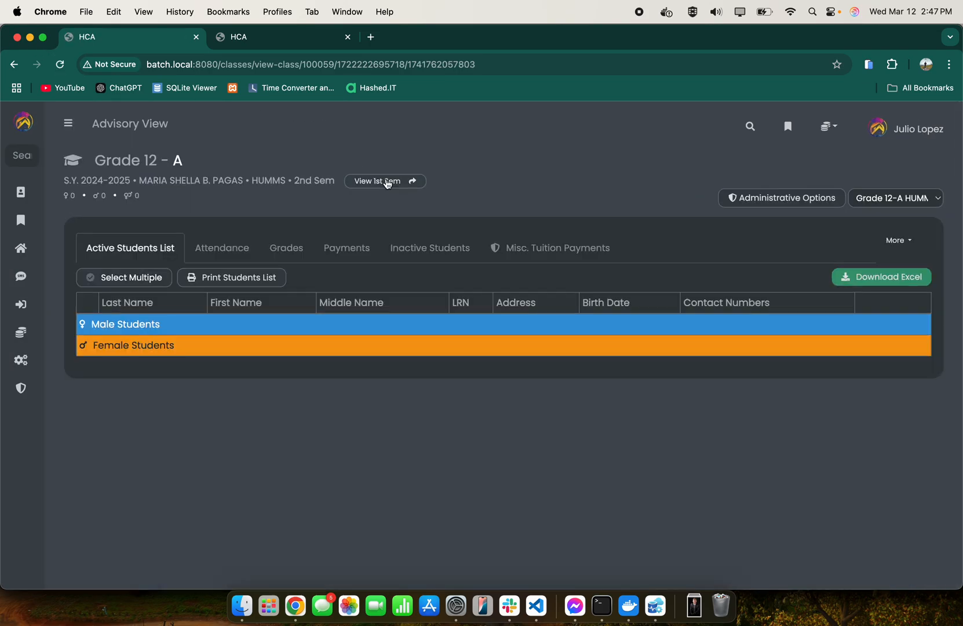
{"action": "left_click", "coordinate": [286, 250]}
{"action": "left_click", "coordinate": [244, 250]}
Go back to the 1st semester list and enroll the first six male students directly to the 2nd semester.
{"action": "left_click", "coordinate": [12, 64]}
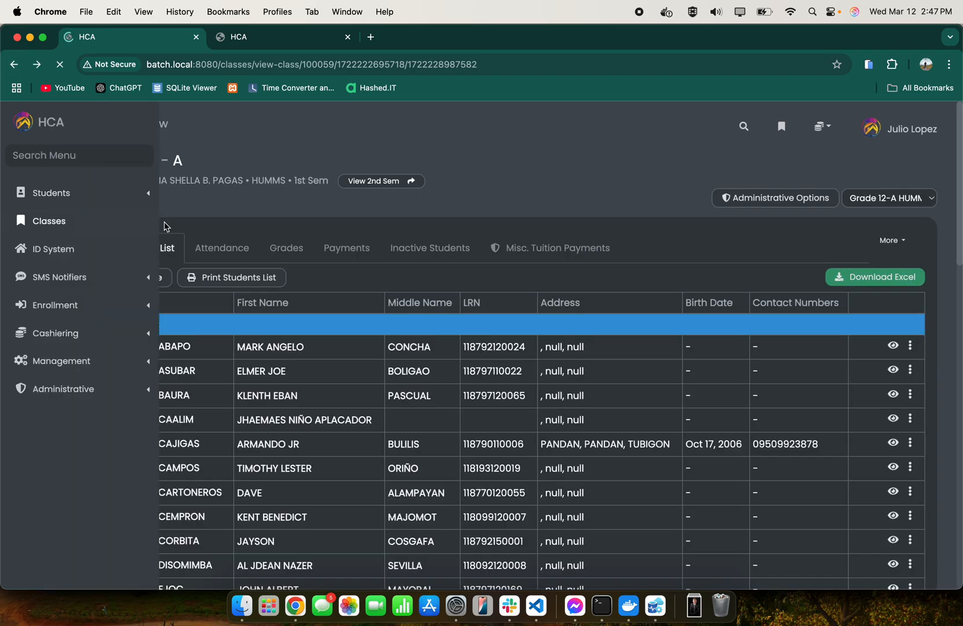
{"action": "left_click", "coordinate": [132, 277]}
{"action": "left_click", "coordinate": [87, 403]}
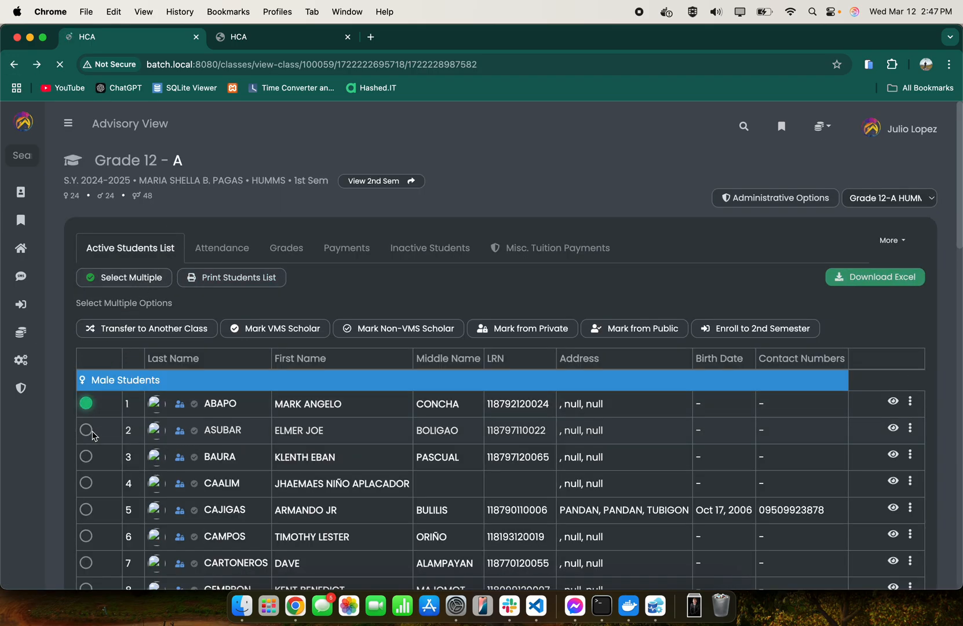
{"action": "left_click", "coordinate": [86, 457]}
{"action": "left_click", "coordinate": [86, 430]}
{"action": "left_click", "coordinate": [86, 483]}
{"action": "left_click", "coordinate": [86, 510]}
{"action": "left_click", "coordinate": [85, 536]}
{"action": "left_click", "coordinate": [738, 329]}
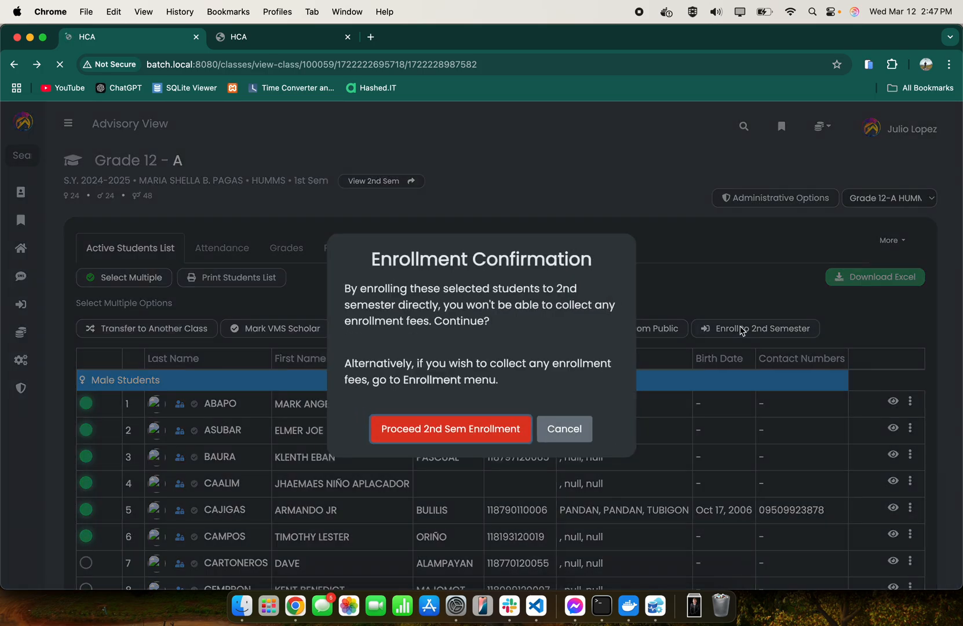
{"action": "left_click", "coordinate": [478, 424]}
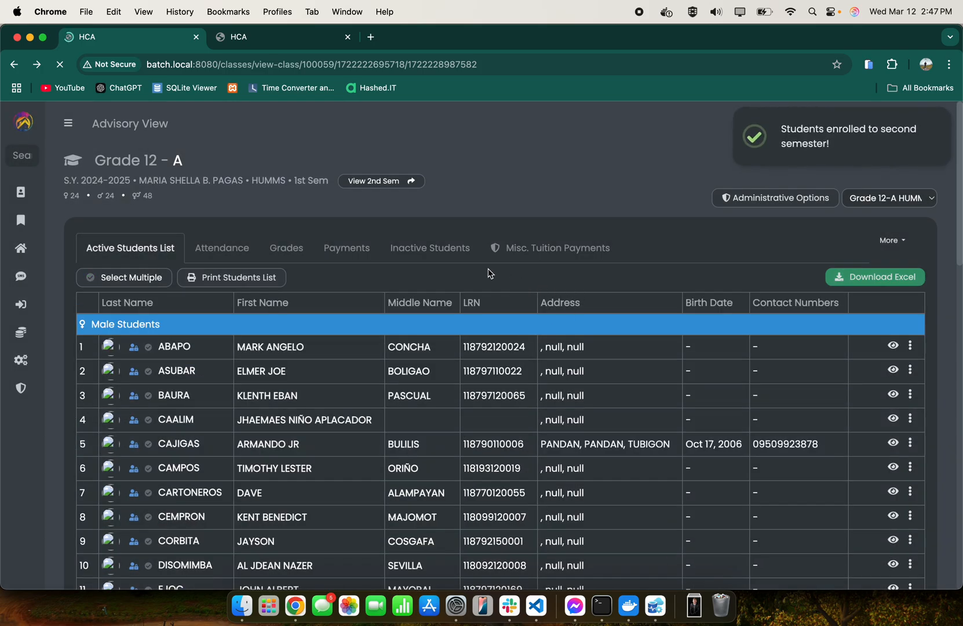
Check the Grade 12 - A HUMMS 2nd semester student list and its grades sheet.
{"action": "left_click", "coordinate": [396, 185]}
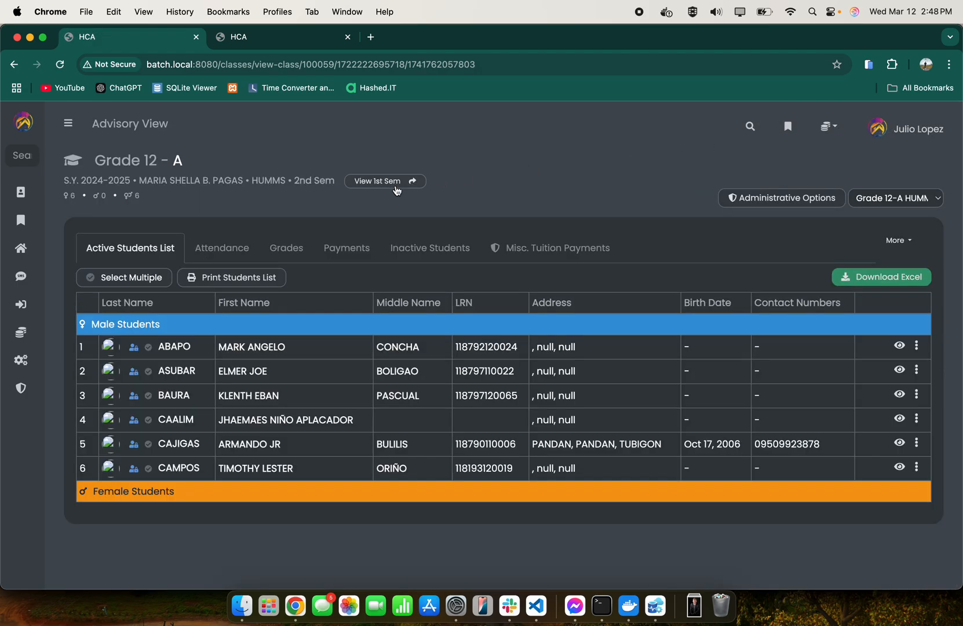
{"action": "left_click", "coordinate": [278, 253]}
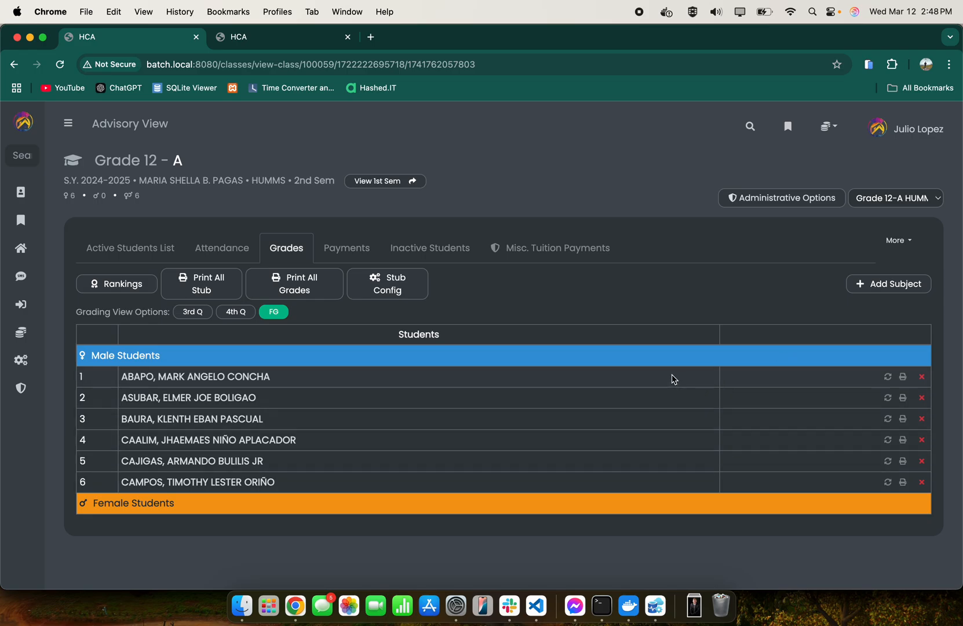
Start a new entry in Classes and Sections with year level Grade 12 and section name A.
{"action": "left_click", "coordinate": [282, 42]}
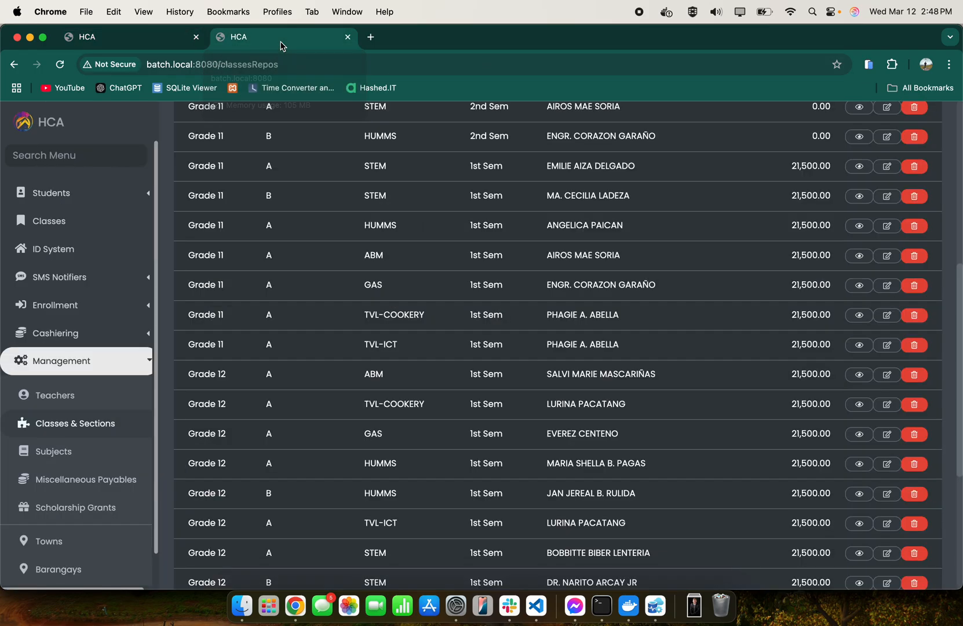
{"action": "left_click", "coordinate": [114, 11]}
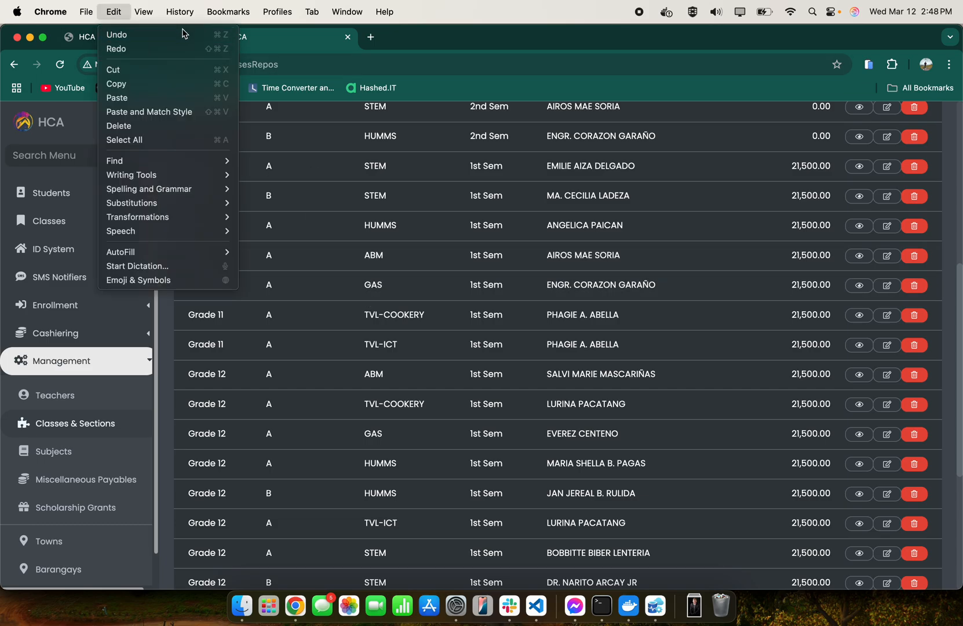
{"action": "left_click", "coordinate": [315, 40]}
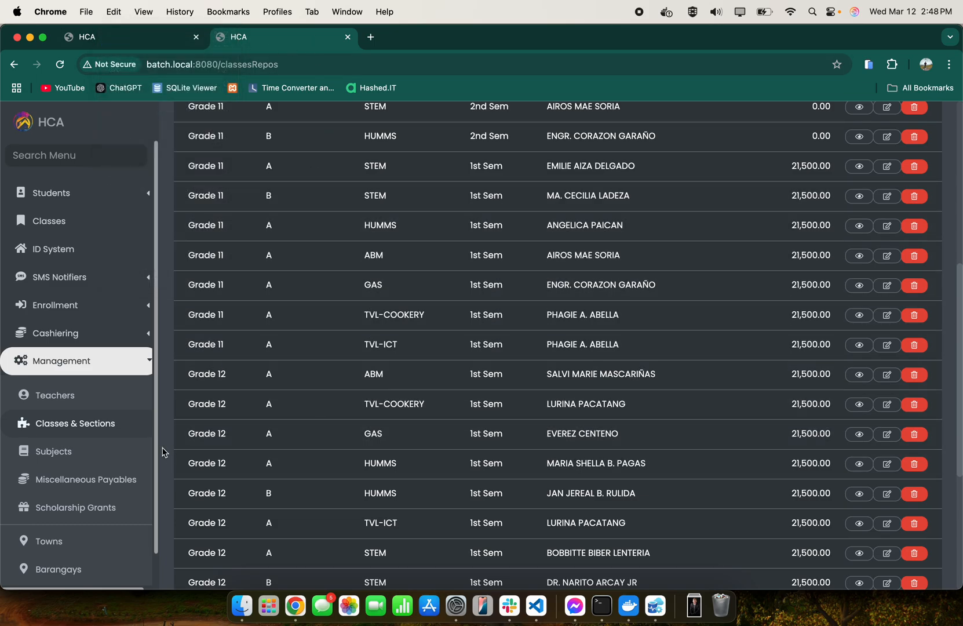
{"action": "left_click", "coordinate": [87, 423]}
{"action": "left_click", "coordinate": [911, 164]}
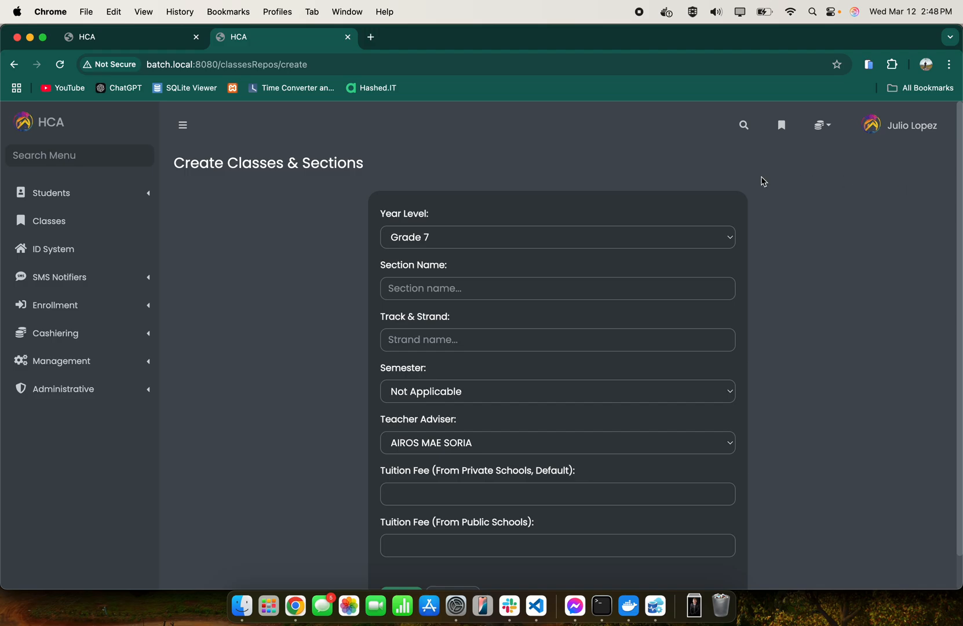
{"action": "left_click", "coordinate": [175, 48]}
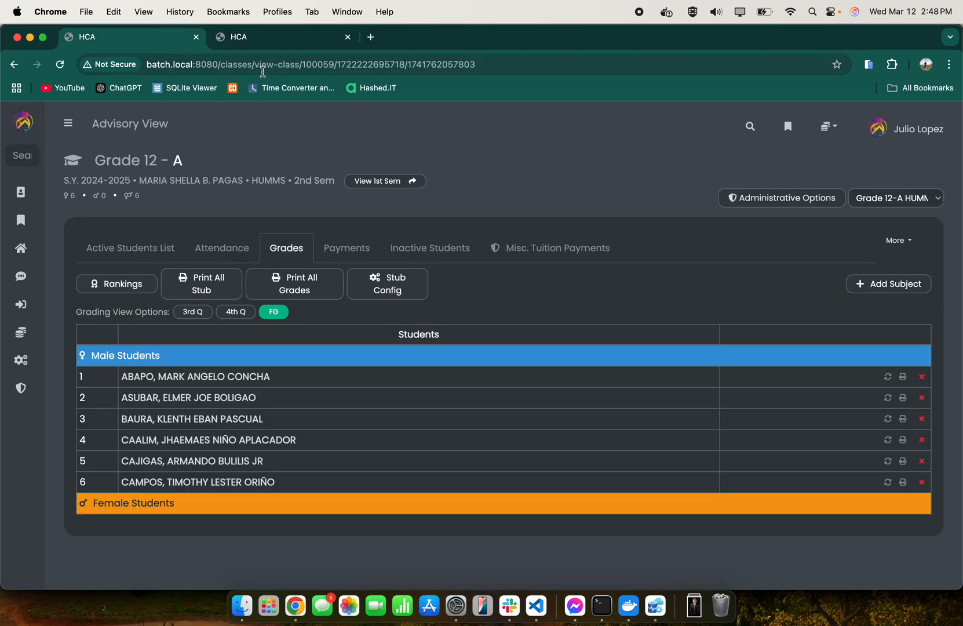
{"action": "left_click", "coordinate": [261, 39]}
{"action": "left_click", "coordinate": [450, 235]}
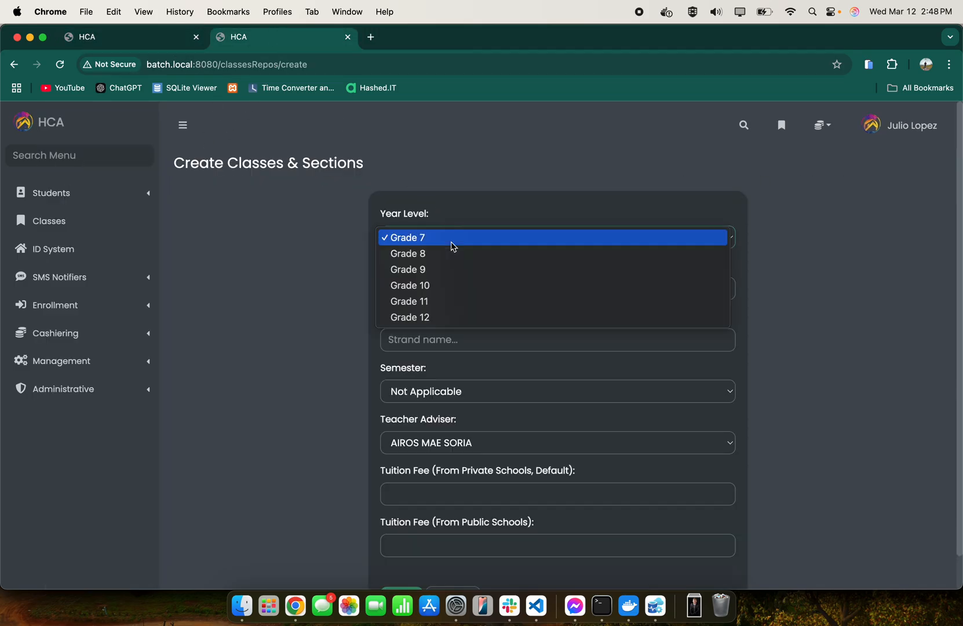
{"action": "left_click", "coordinate": [423, 317]}
{"action": "left_click", "coordinate": [420, 290]}
{"action": "type", "text": "A"}
Copy the strand HUMMS from the Grade 12 - A class page into the new entry's track and strand.
{"action": "left_click", "coordinate": [136, 39]}
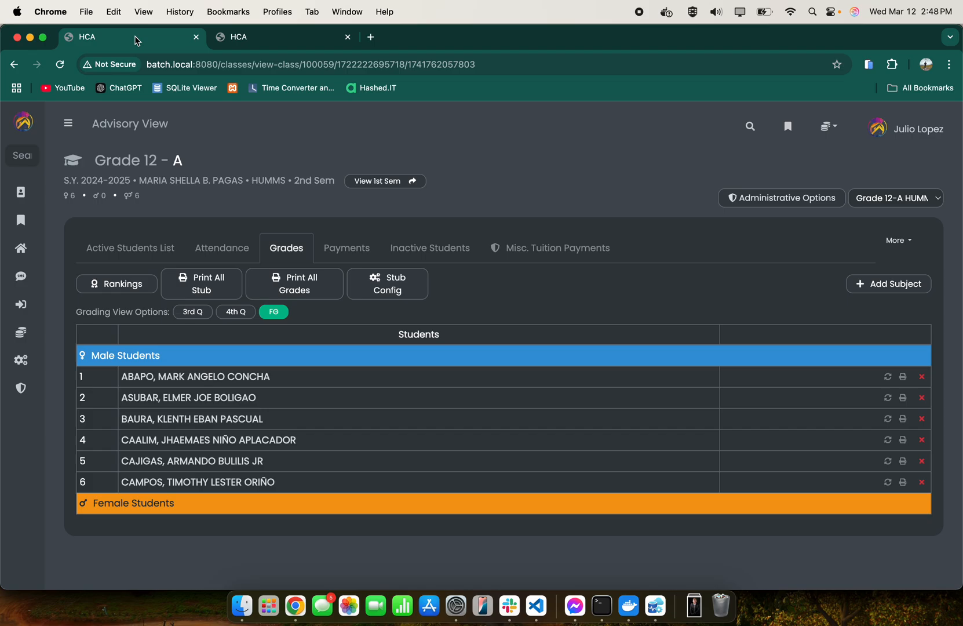
{"action": "left_click", "coordinate": [271, 41]}
{"action": "left_click", "coordinate": [151, 43]}
{"action": "double_click", "coordinate": [272, 180]}
{"action": "key", "text": "super+c"}
{"action": "left_click", "coordinate": [299, 36]}
{"action": "left_click", "coordinate": [441, 336]}
{"action": "key", "text": "super+v"}
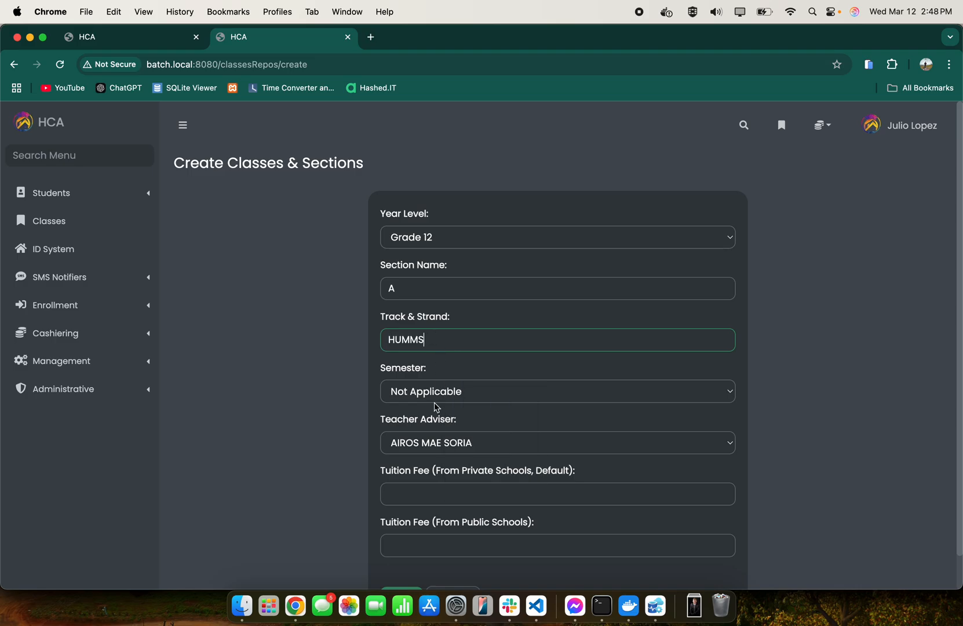
Set the new entry's semester to 2nd Semester and assign the Grade 12 - A HUMMS class's teacher adviser.
{"action": "left_click", "coordinate": [429, 393]}
{"action": "left_click", "coordinate": [434, 422]}
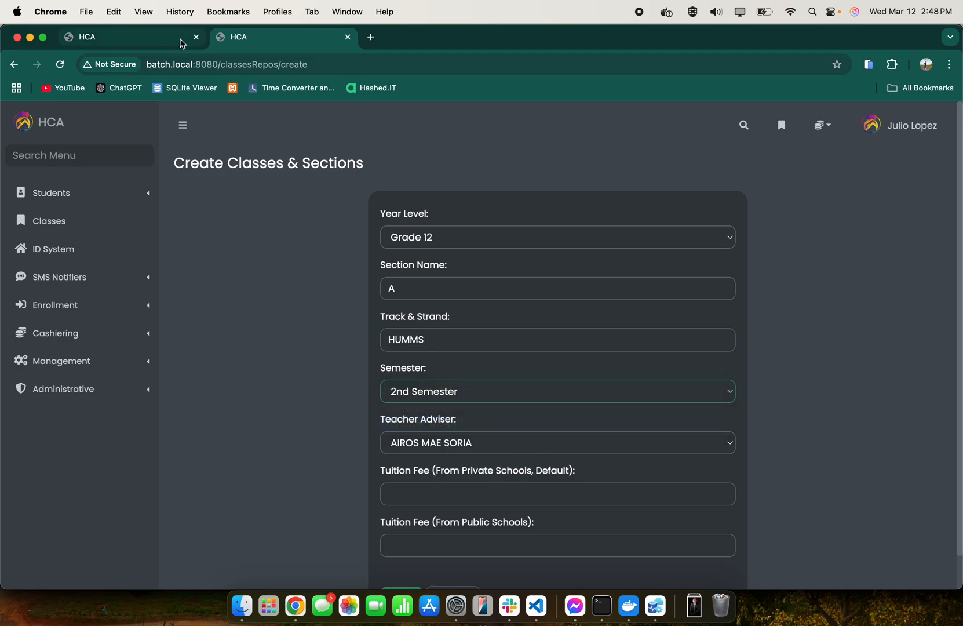
{"action": "left_click", "coordinate": [146, 41]}
{"action": "left_click", "coordinate": [294, 44]}
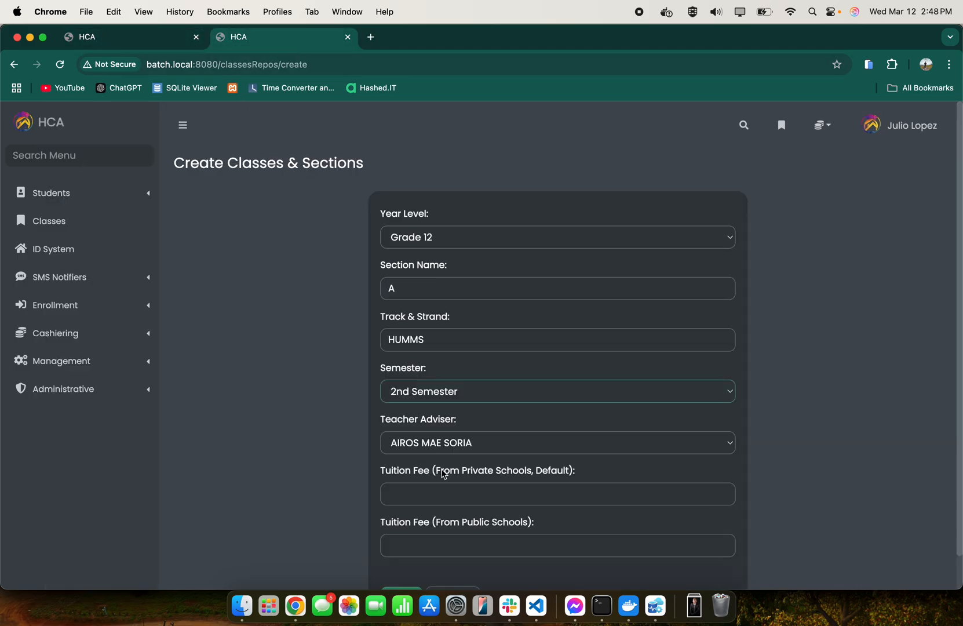
{"action": "left_click", "coordinate": [445, 440]}
{"action": "type", "text": "mari"}
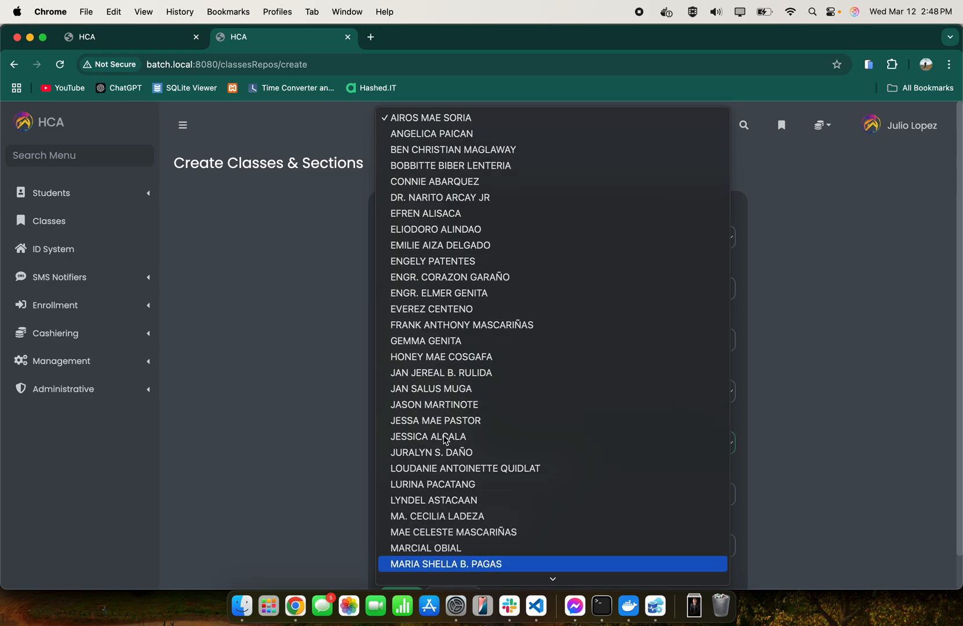
{"action": "key", "text": "Return"}
Save the new Grade 12 - A HUMMS 2nd semester entry with both tuition fees left blank.
{"action": "scroll", "coordinate": [557, 406], "scroll_direction": "down", "scroll_amount": 1}
{"action": "left_click", "coordinate": [413, 562]}
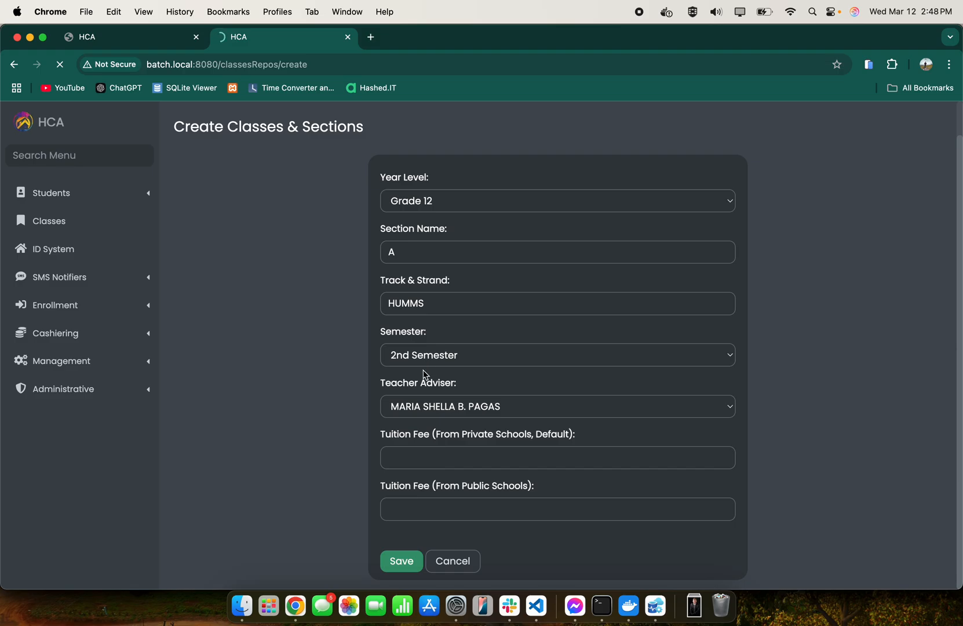
{"action": "left_click", "coordinate": [142, 45]}
{"action": "left_click", "coordinate": [282, 45]}
Delete the second of the two Grade 12 - A HUMMS 2nd semester entries from the current classes and sections.
{"action": "scroll", "coordinate": [538, 506], "scroll_direction": "up", "scroll_amount": 2}
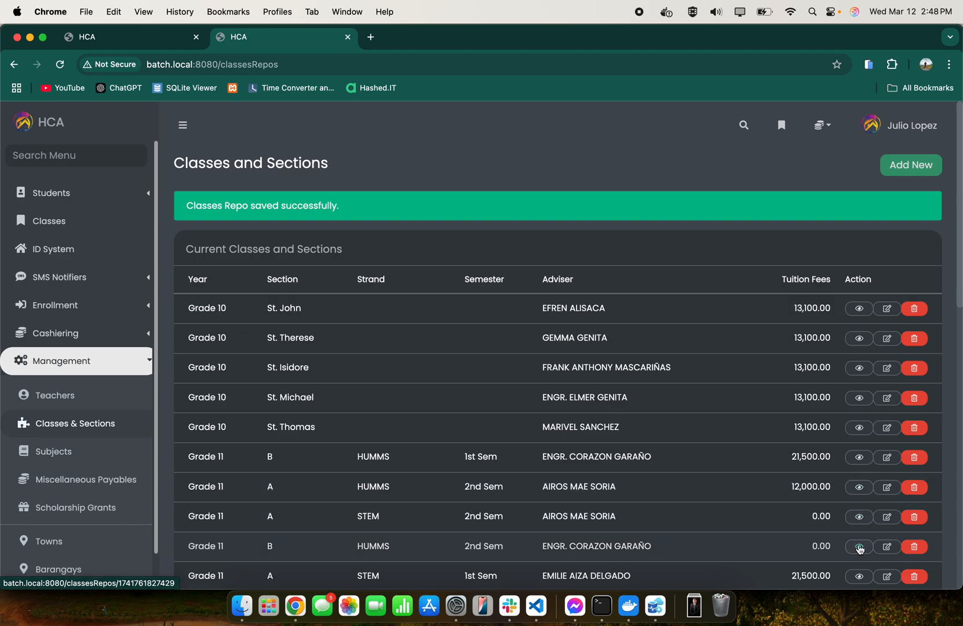
{"action": "scroll", "coordinate": [858, 541], "scroll_direction": "down", "scroll_amount": 3}
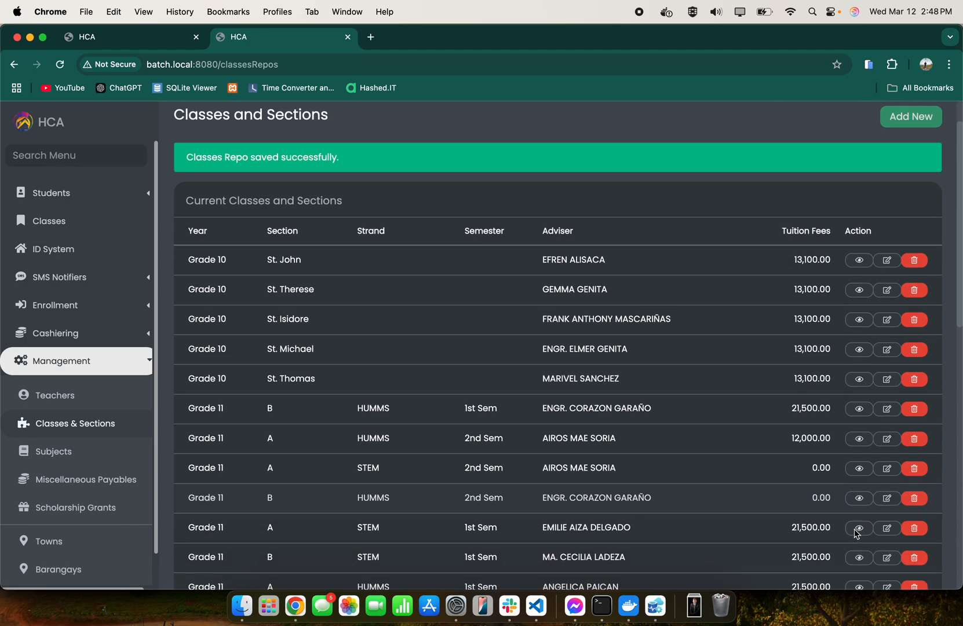
{"action": "scroll", "coordinate": [836, 532], "scroll_direction": "down", "scroll_amount": 3}
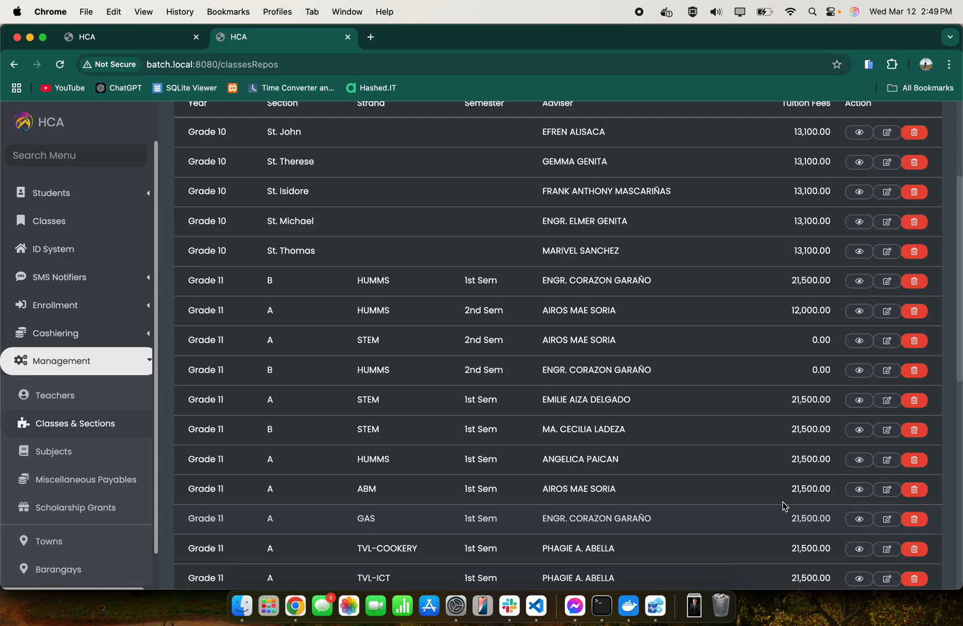
{"action": "scroll", "coordinate": [760, 487], "scroll_direction": "down", "scroll_amount": 8}
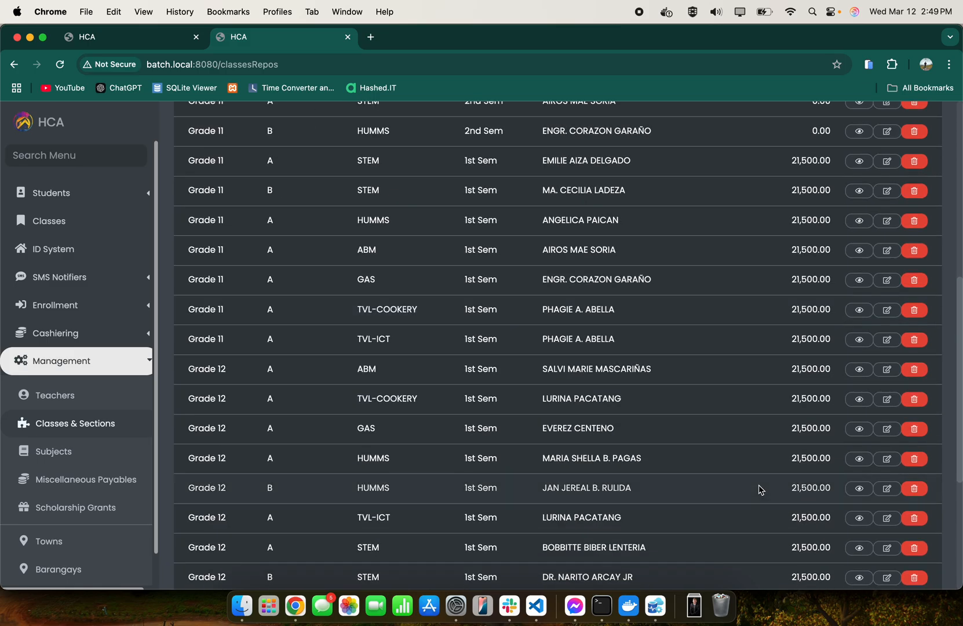
{"action": "scroll", "coordinate": [761, 489], "scroll_direction": "down", "scroll_amount": 1}
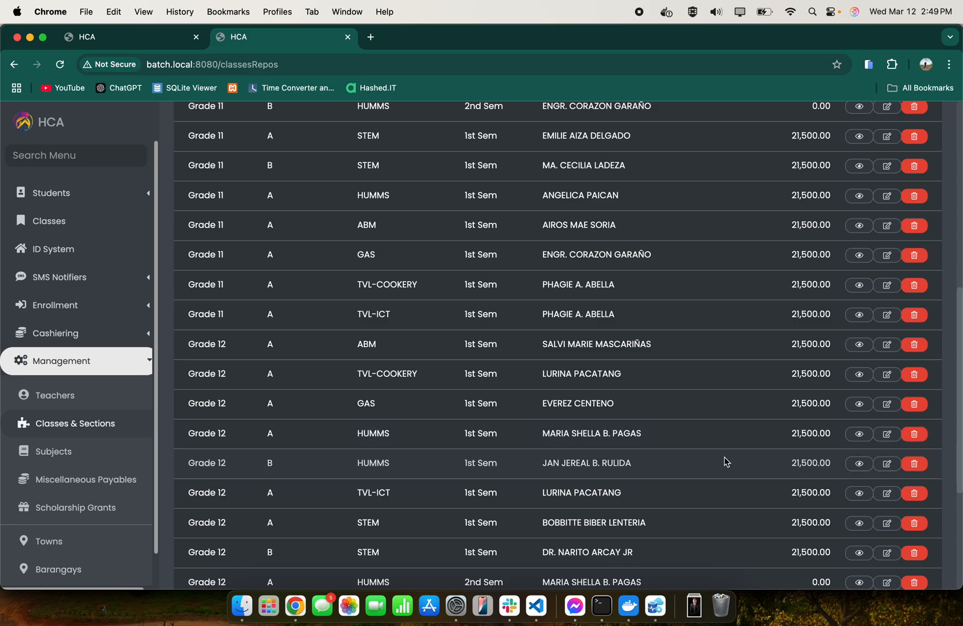
{"action": "scroll", "coordinate": [828, 477], "scroll_direction": "down", "scroll_amount": 4}
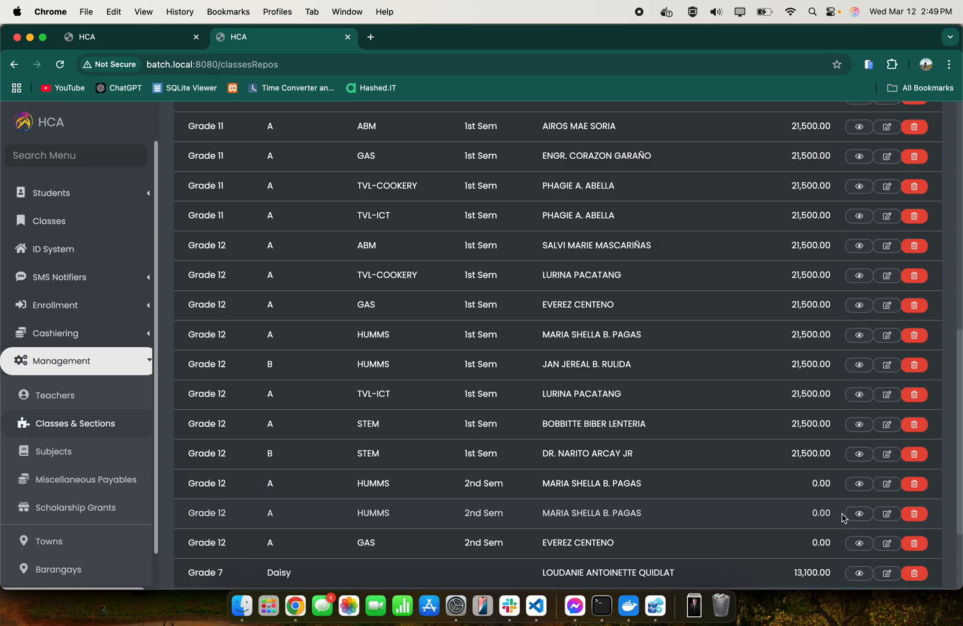
{"action": "left_click", "coordinate": [915, 517]}
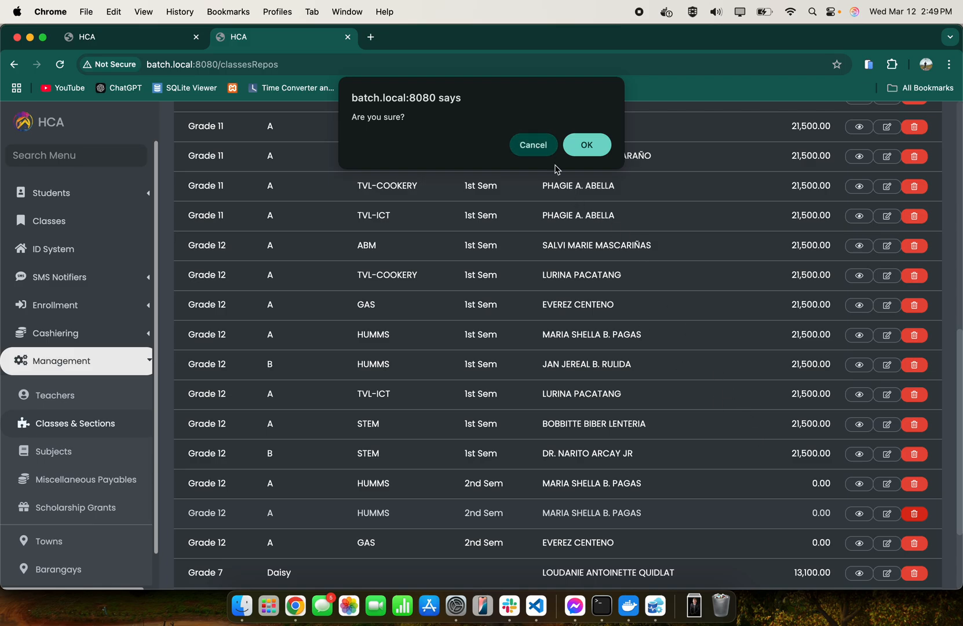
{"action": "left_click", "coordinate": [584, 144]}
{"action": "scroll", "coordinate": [805, 538], "scroll_direction": "down", "scroll_amount": 10}
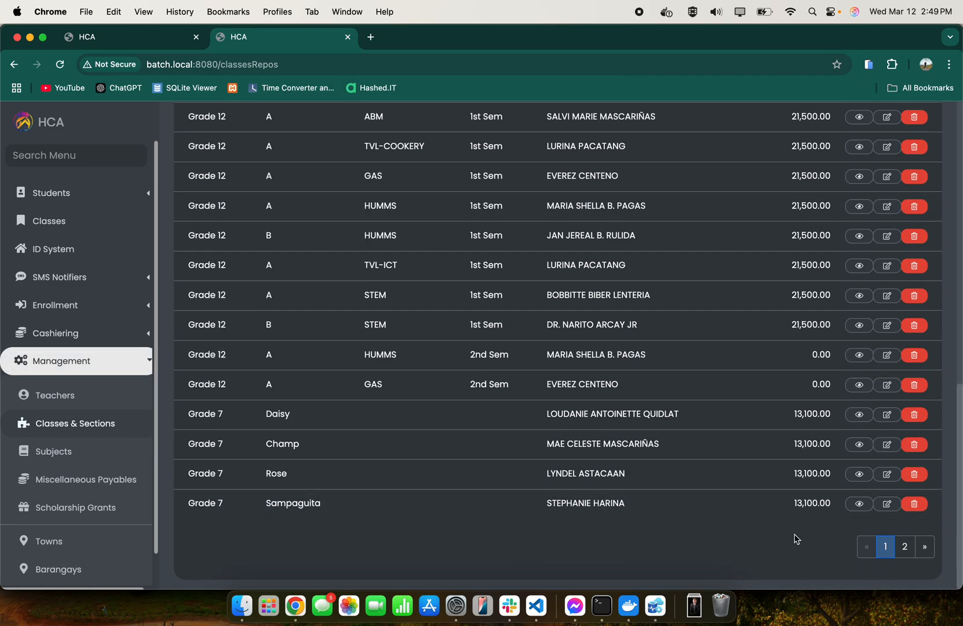
Check the Grade 12 - A GAS 2nd semester subjects and try to sync the first student's subjects in the Grade 12 - A HUMMS grades.
{"action": "left_click", "coordinate": [860, 387]}
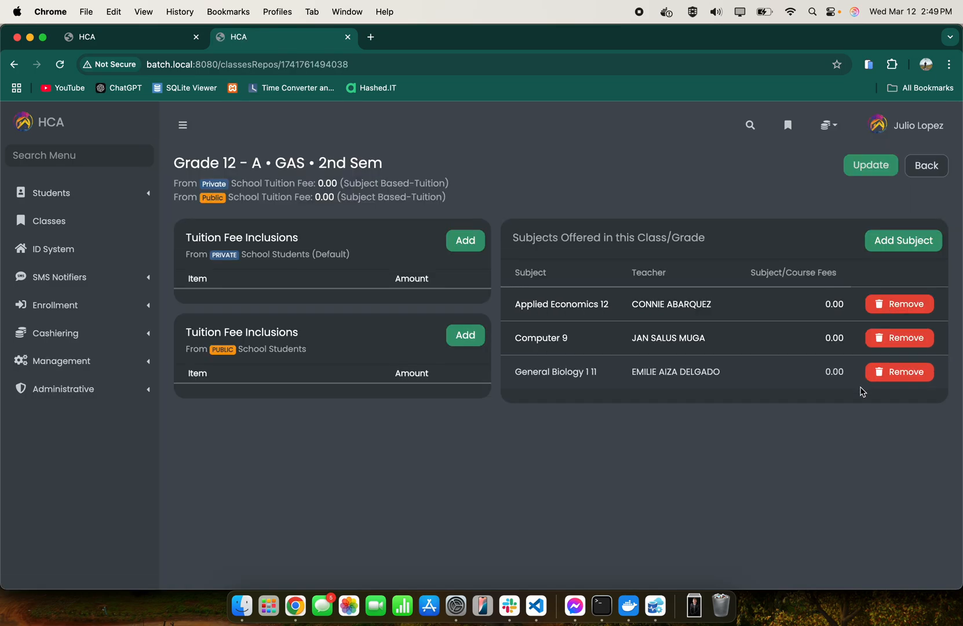
{"action": "left_click", "coordinate": [111, 37]}
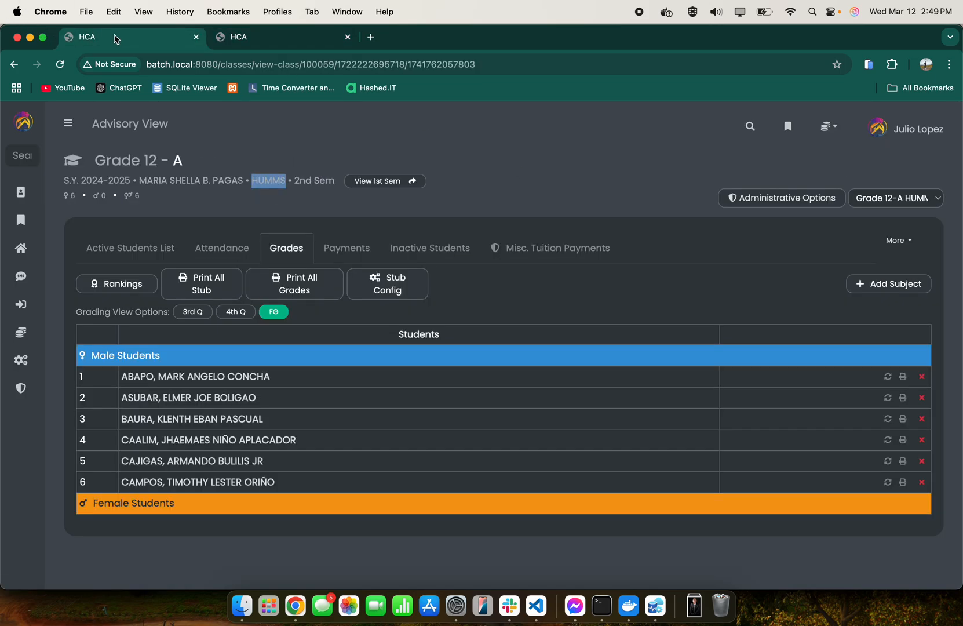
{"action": "left_click", "coordinate": [341, 255]}
{"action": "left_click", "coordinate": [298, 251]}
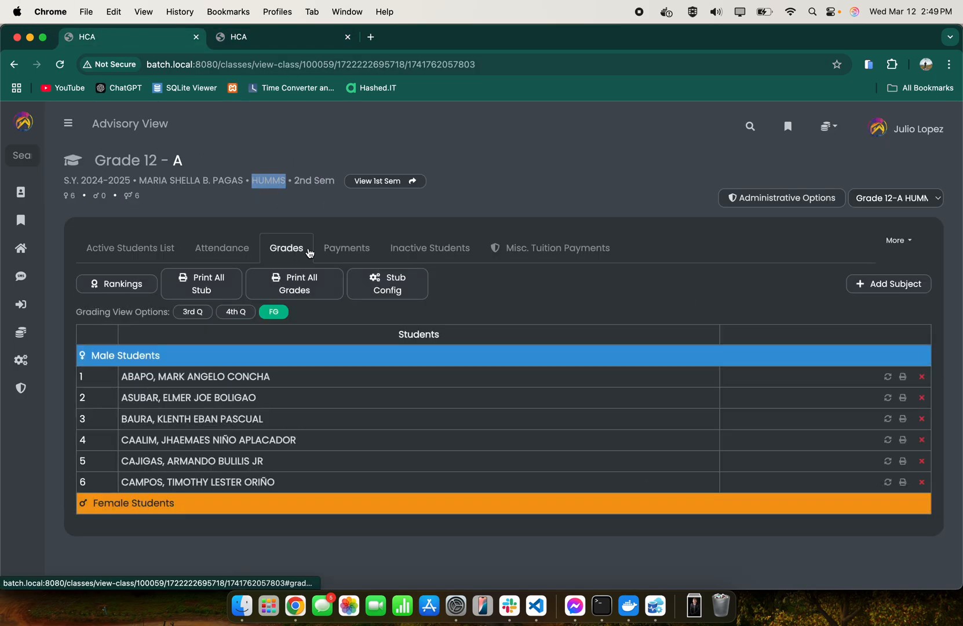
{"action": "left_click", "coordinate": [318, 251]}
{"action": "left_click", "coordinate": [286, 248]}
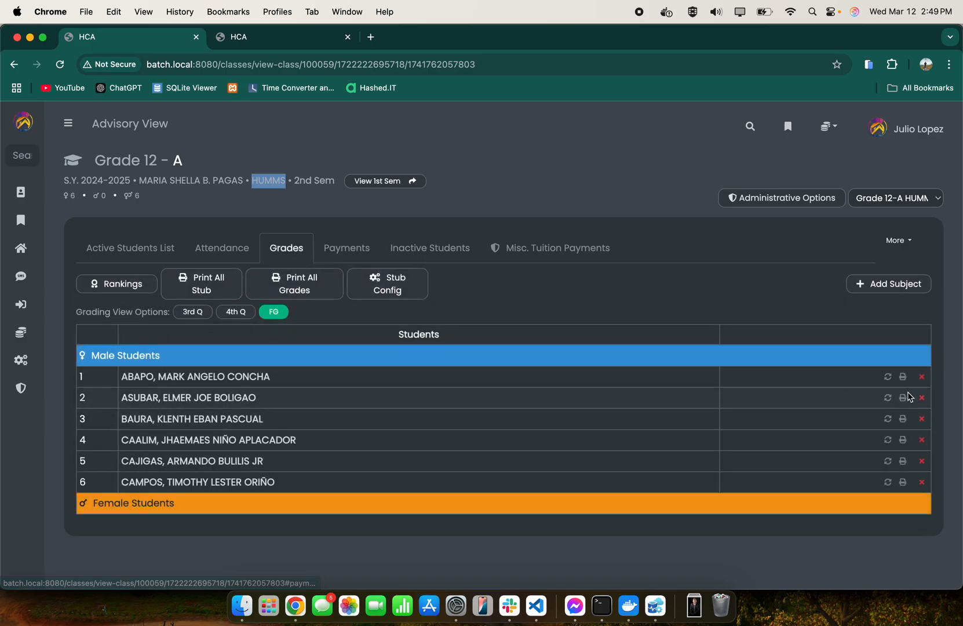
{"action": "left_click", "coordinate": [887, 377]}
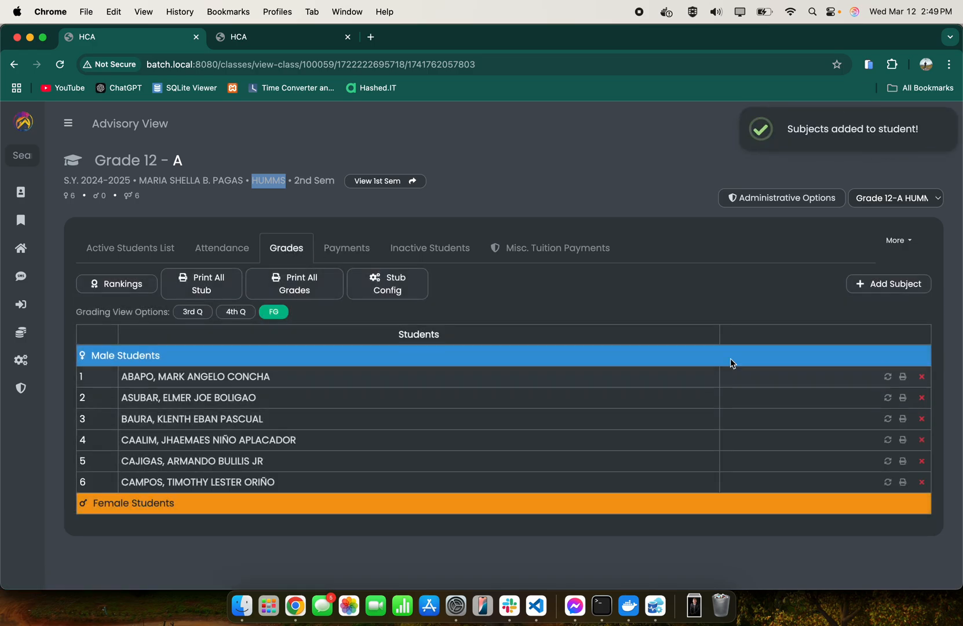
{"action": "left_click", "coordinate": [409, 254]}
{"action": "left_click", "coordinate": [285, 251]}
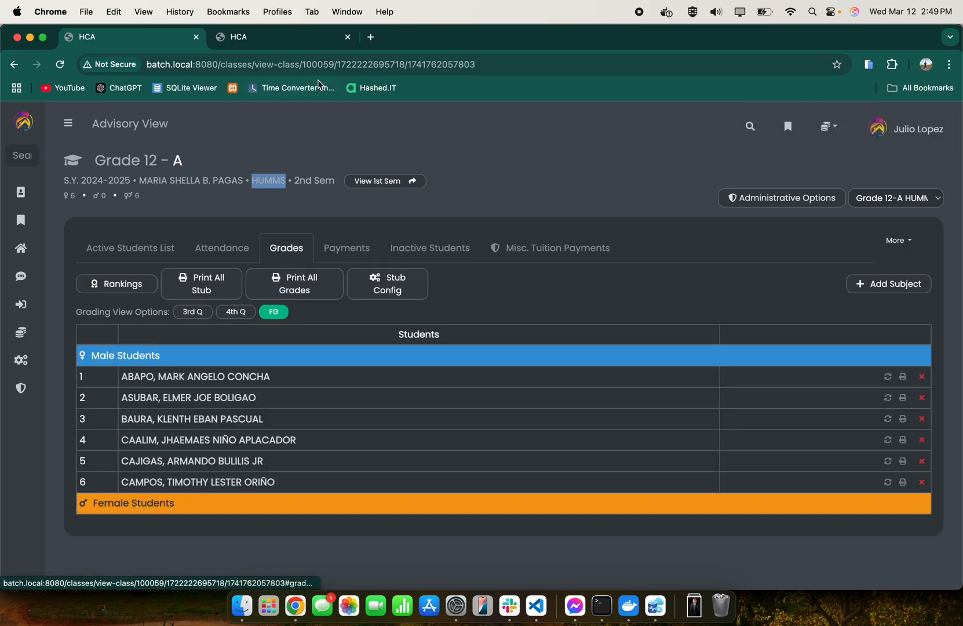
Delete the Grade 12 - A HUMMS 2nd semester entry from the current classes and sections.
{"action": "left_click", "coordinate": [266, 36]}
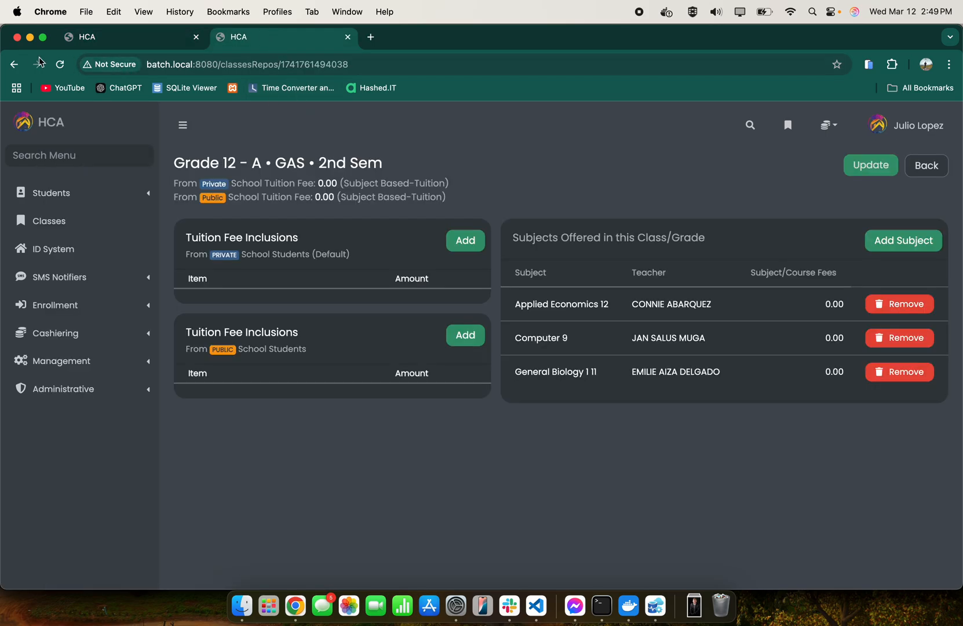
{"action": "left_click", "coordinate": [13, 63]}
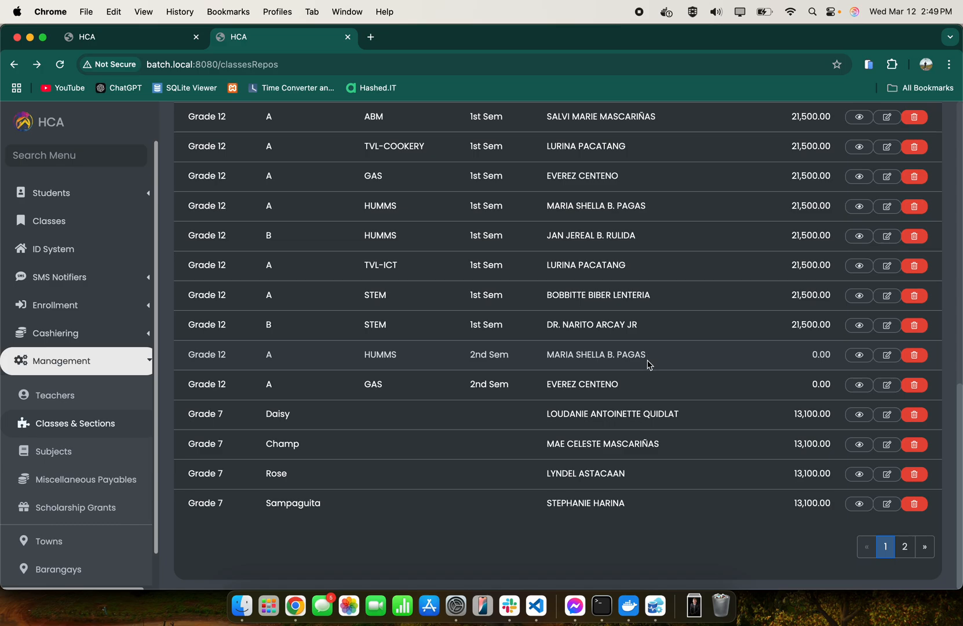
{"action": "left_click", "coordinate": [924, 360]}
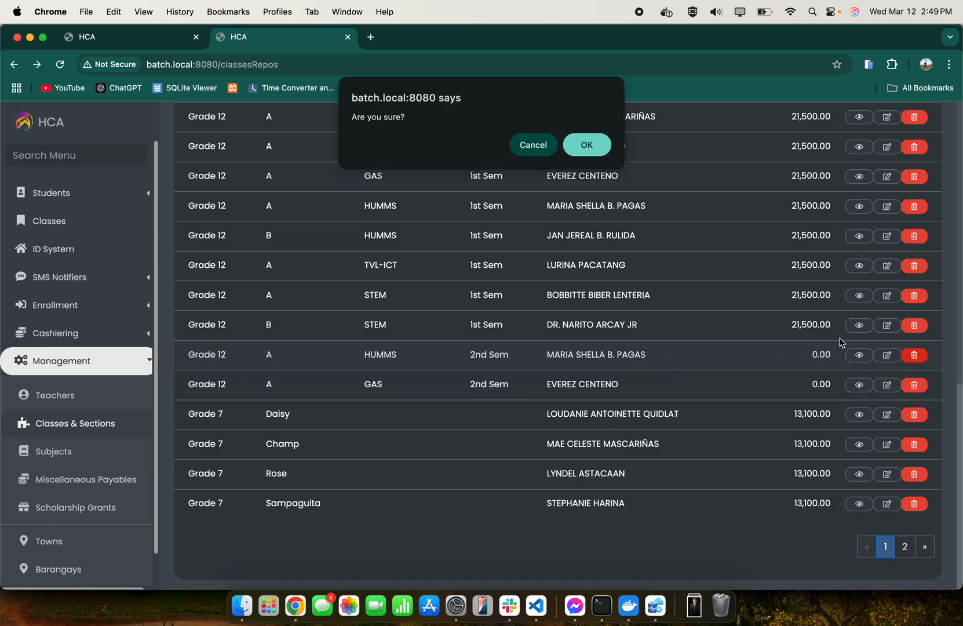
{"action": "left_click", "coordinate": [577, 142]}
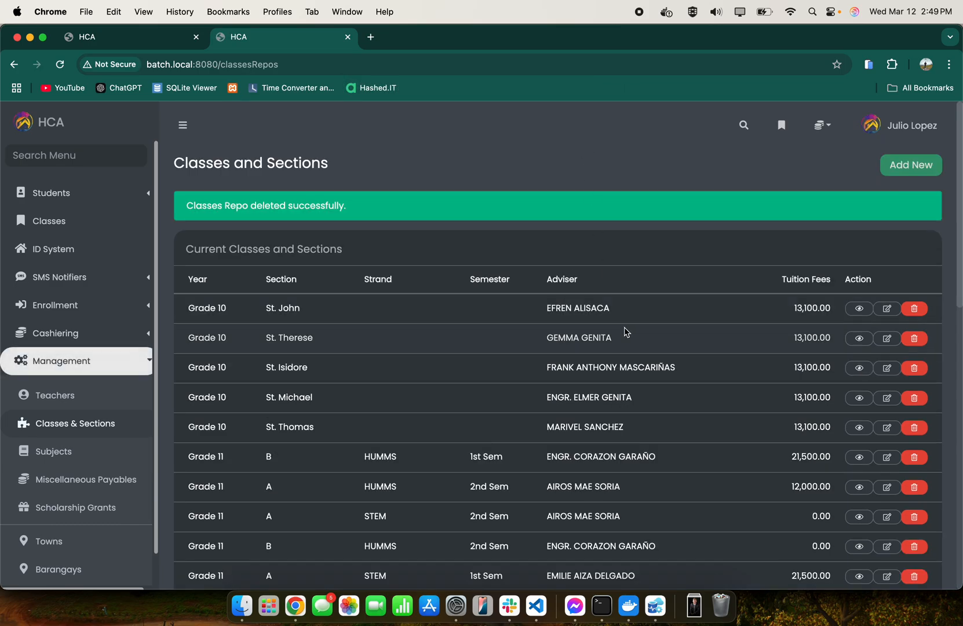
Start a new class entry with year level Grade 12 and section name A.
{"action": "left_click", "coordinate": [904, 167]}
{"action": "left_click", "coordinate": [528, 237]}
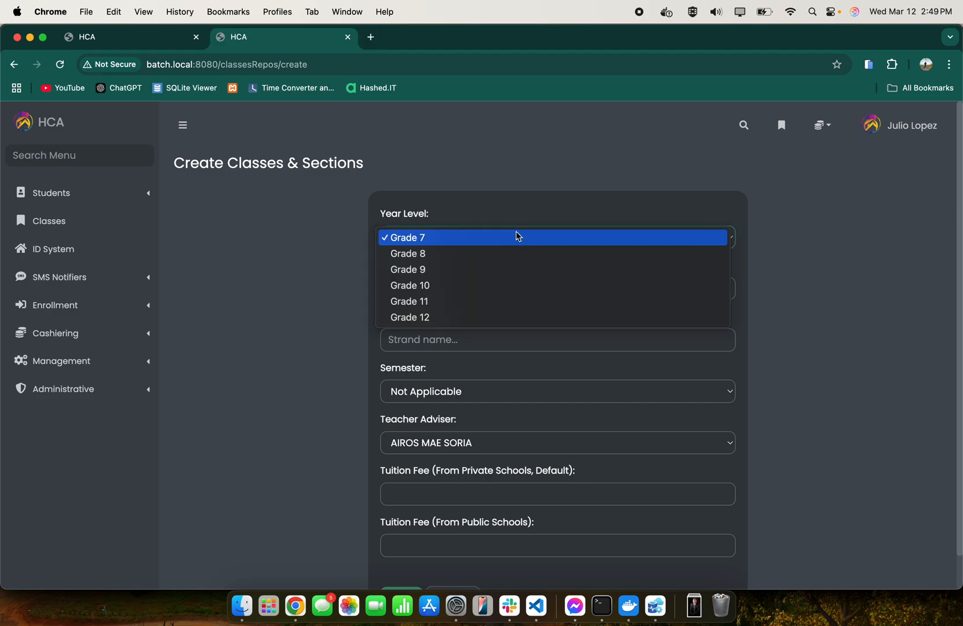
{"action": "left_click", "coordinate": [424, 317]}
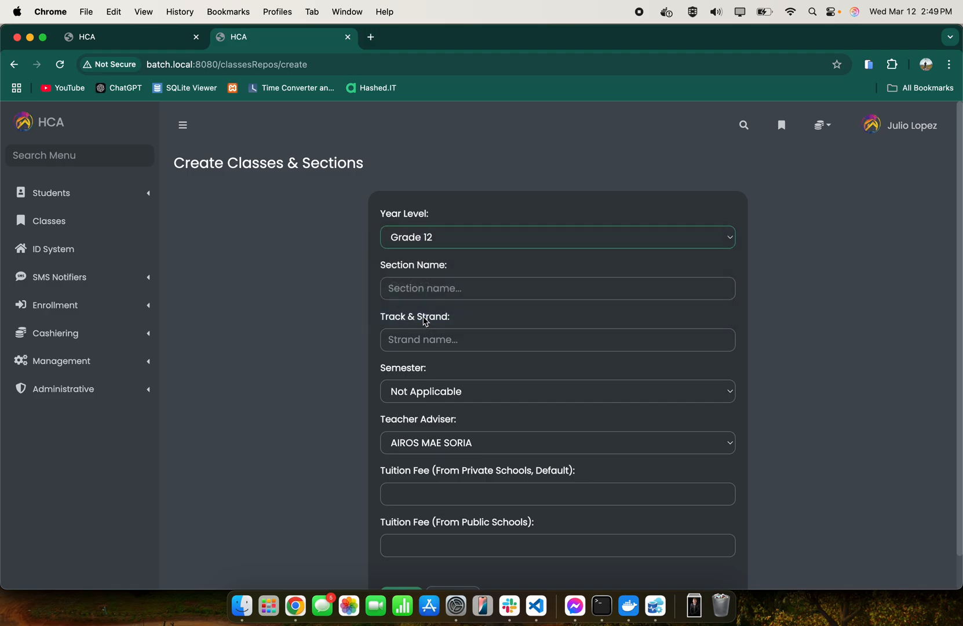
{"action": "left_click", "coordinate": [429, 286]}
{"action": "left_click", "coordinate": [152, 38]}
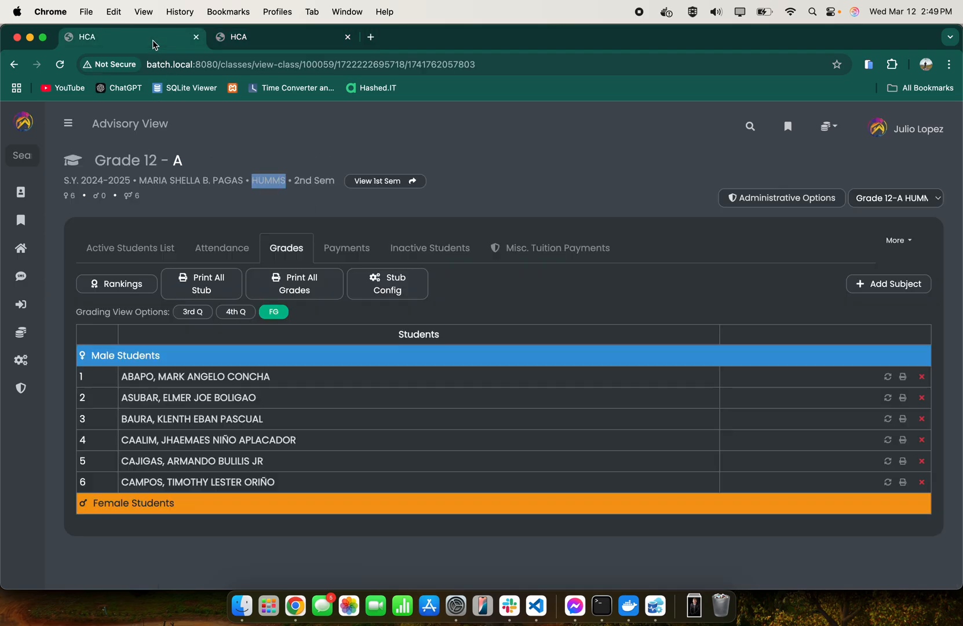
{"action": "left_click", "coordinate": [264, 38]}
{"action": "type", "text": "A"}
Set the new entry's track and strand to HUMMS and its semester to 2nd Semester.
{"action": "left_click", "coordinate": [432, 340]}
{"action": "left_click", "coordinate": [469, 369]}
{"action": "left_click", "coordinate": [127, 36]}
{"action": "left_click", "coordinate": [274, 40]}
{"action": "left_click", "coordinate": [443, 400]}
{"action": "left_click", "coordinate": [443, 421]}
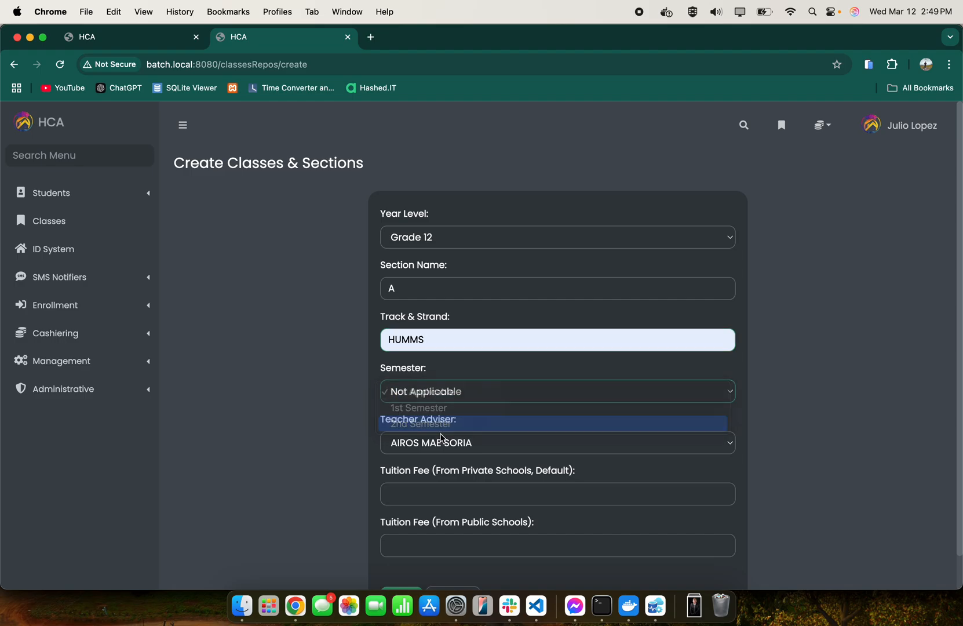
Assign the Grade 12 - A HUMMS class's teacher adviser and save the entry with both tuition fees left blank.
{"action": "left_click", "coordinate": [447, 443]}
{"action": "type", "text": "mari"}
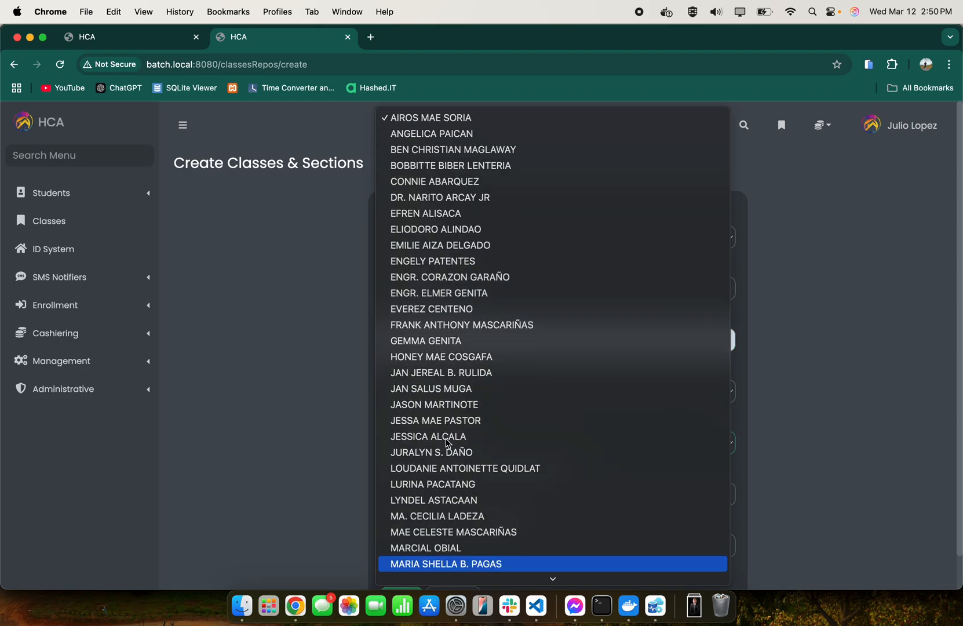
{"action": "key", "text": "Return"}
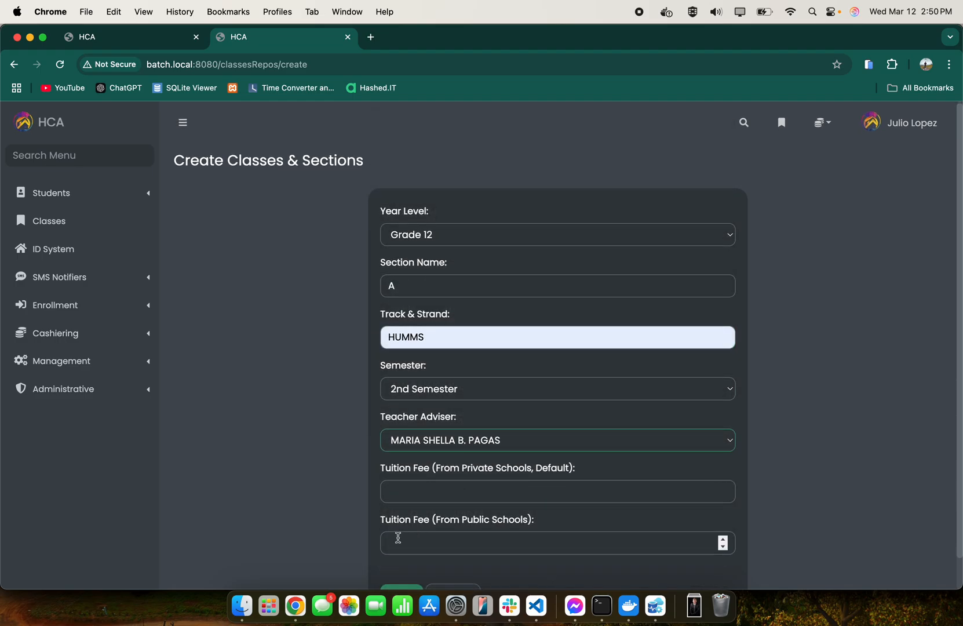
{"action": "scroll", "coordinate": [402, 531], "scroll_direction": "down", "scroll_amount": 2}
{"action": "left_click", "coordinate": [400, 562]}
Open the new Grade 12 - A HUMMS 2nd semester entry and add the subject 21st Century Literature from the Philippines and World 11.
{"action": "scroll", "coordinate": [486, 405], "scroll_direction": "down", "scroll_amount": 15}
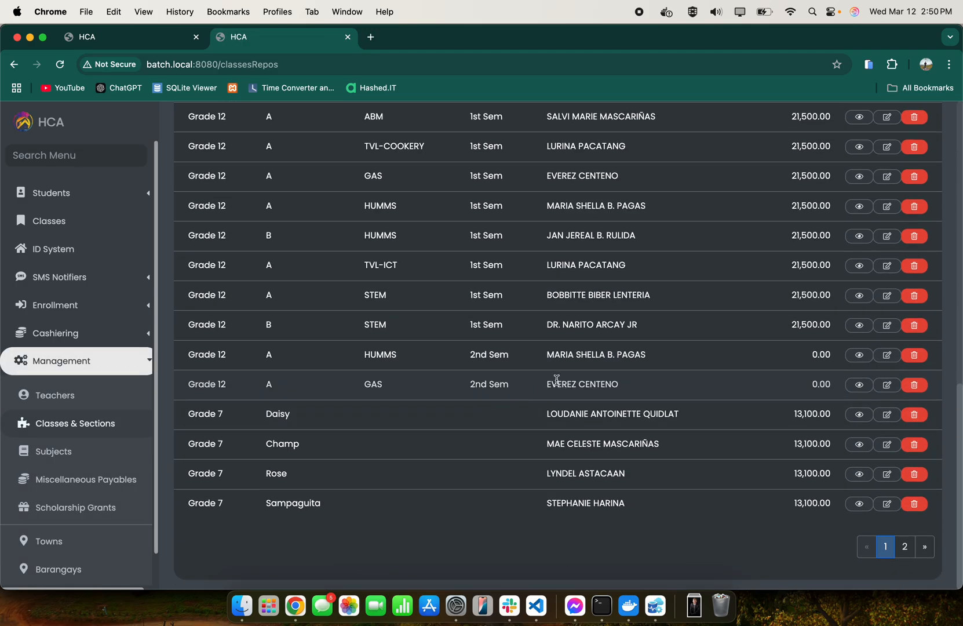
{"action": "left_click", "coordinate": [858, 355]}
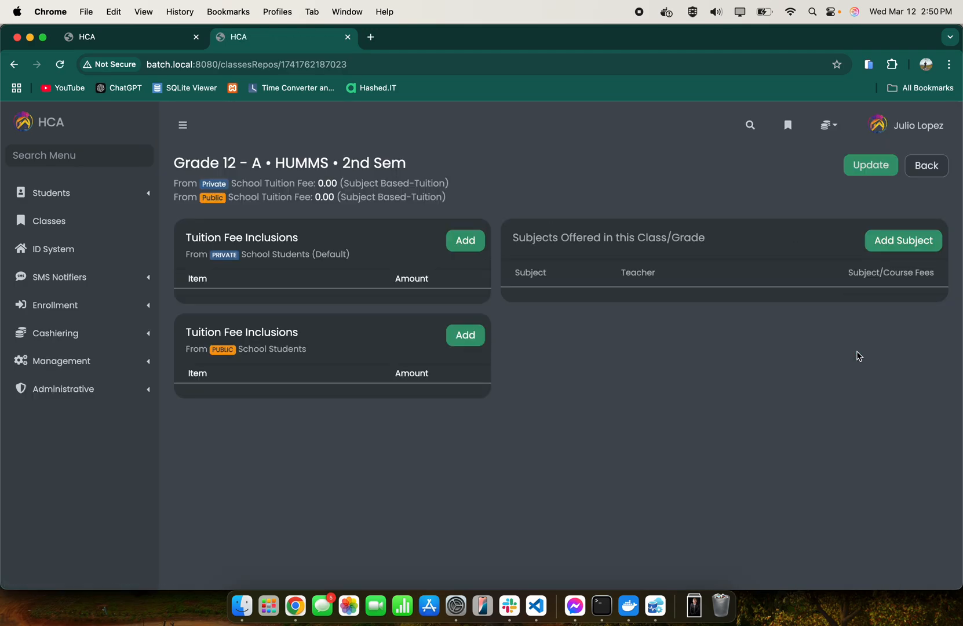
{"action": "left_click", "coordinate": [912, 235]}
{"action": "left_click", "coordinate": [485, 200]}
{"action": "left_click", "coordinate": [437, 282]}
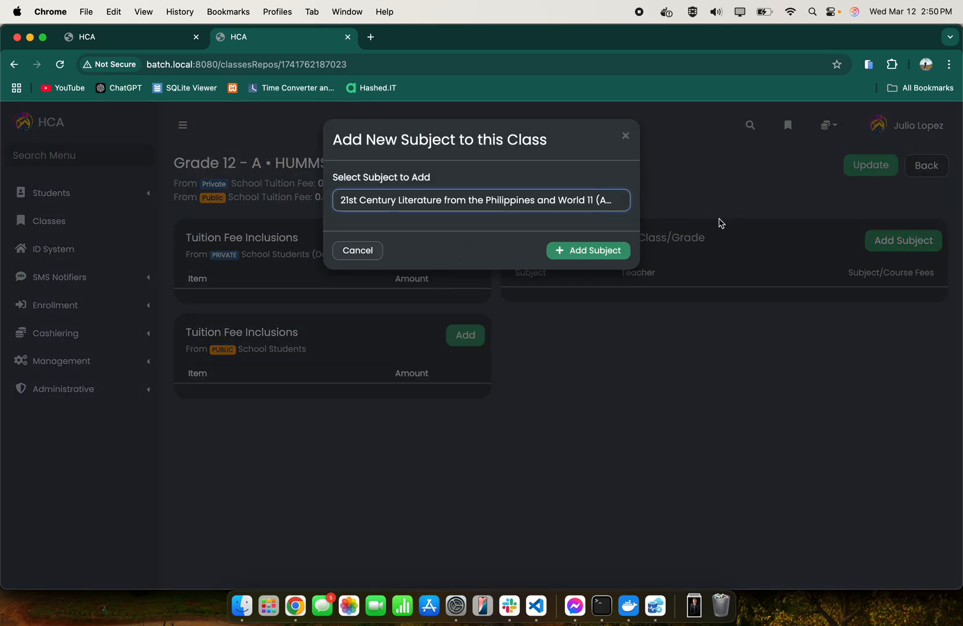
{"action": "left_click", "coordinate": [587, 253]}
Add the subject Computer 7 to the Grade 12 - A HUMMS 2nd semester entry.
{"action": "left_click", "coordinate": [875, 249]}
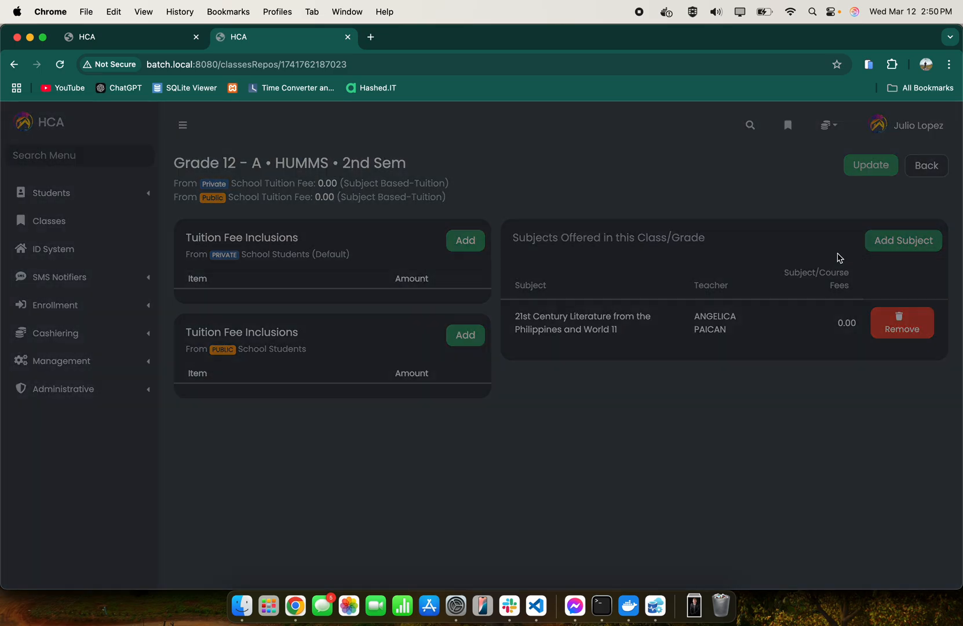
{"action": "left_click", "coordinate": [478, 202]}
{"action": "scroll", "coordinate": [438, 307], "scroll_direction": "down", "scroll_amount": 5}
{"action": "left_click", "coordinate": [424, 329]}
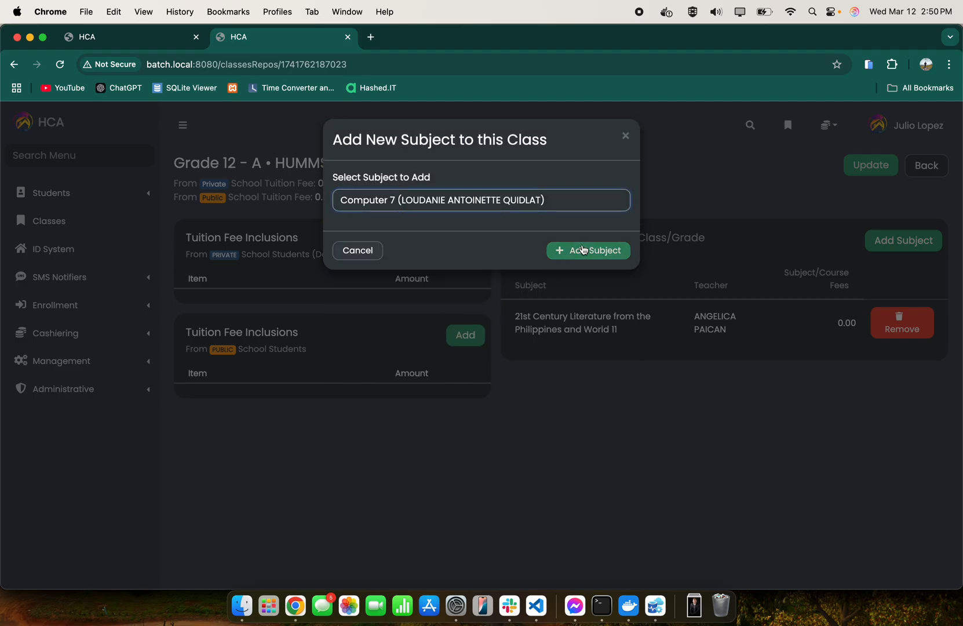
{"action": "left_click", "coordinate": [583, 250]}
Sync the first student's subjects in the Grade 12 - A HUMMS grades and compare them with the subjects offered in the class entry.
{"action": "left_click", "coordinate": [161, 49]}
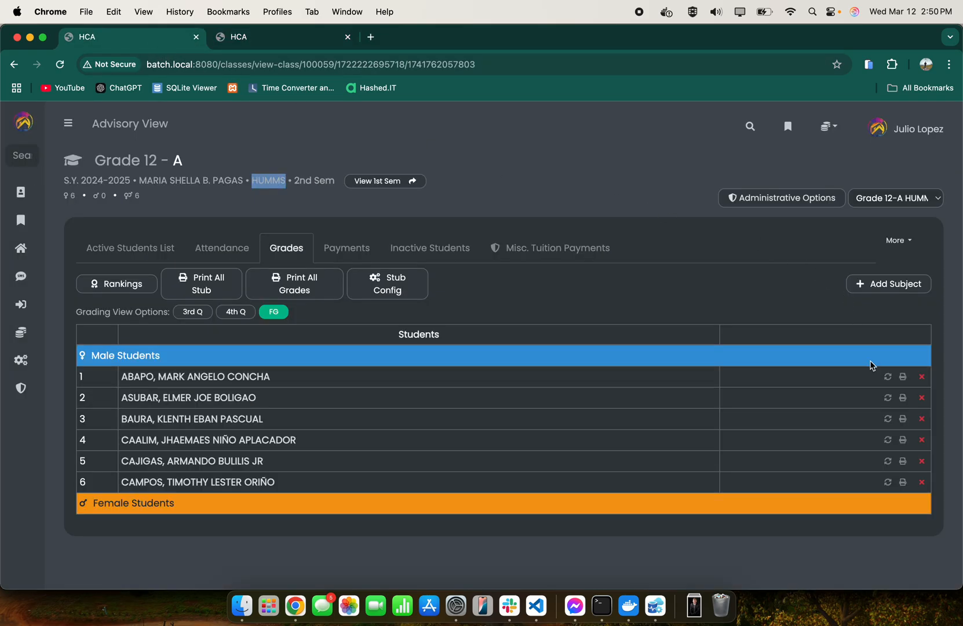
{"action": "left_click", "coordinate": [887, 376]}
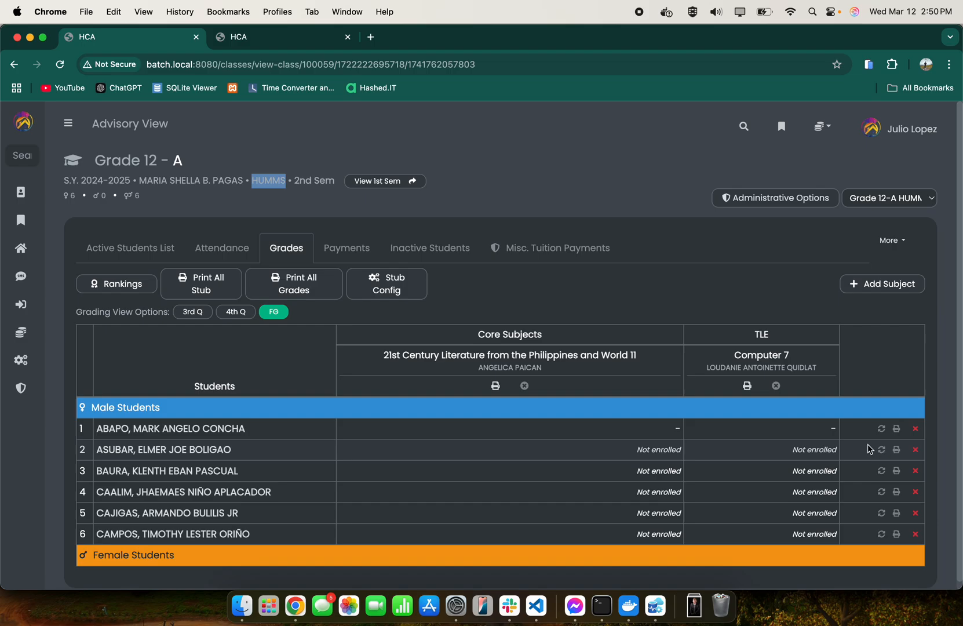
{"action": "left_click", "coordinate": [282, 32]}
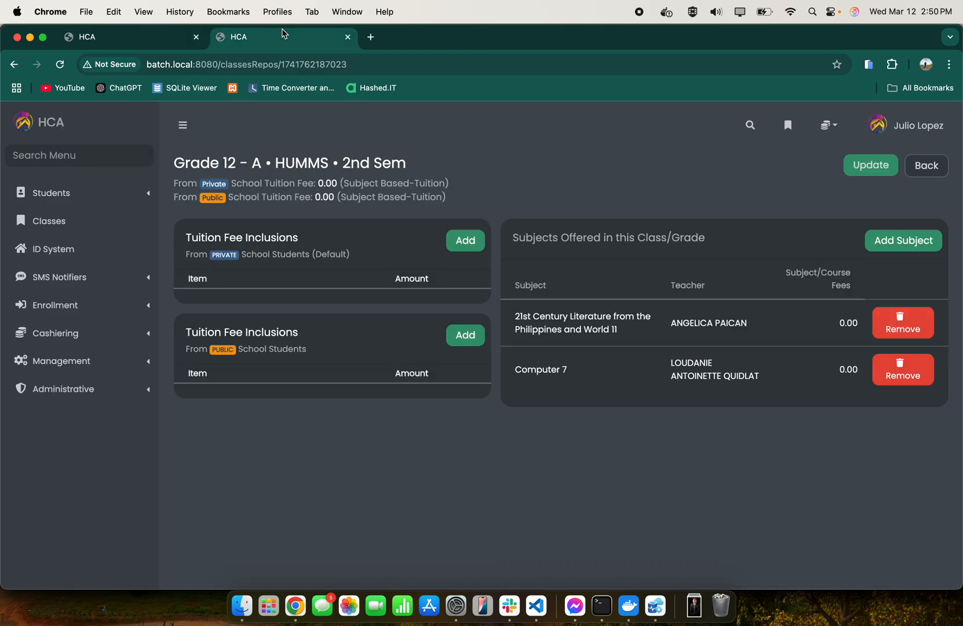
{"action": "left_click", "coordinate": [156, 41]}
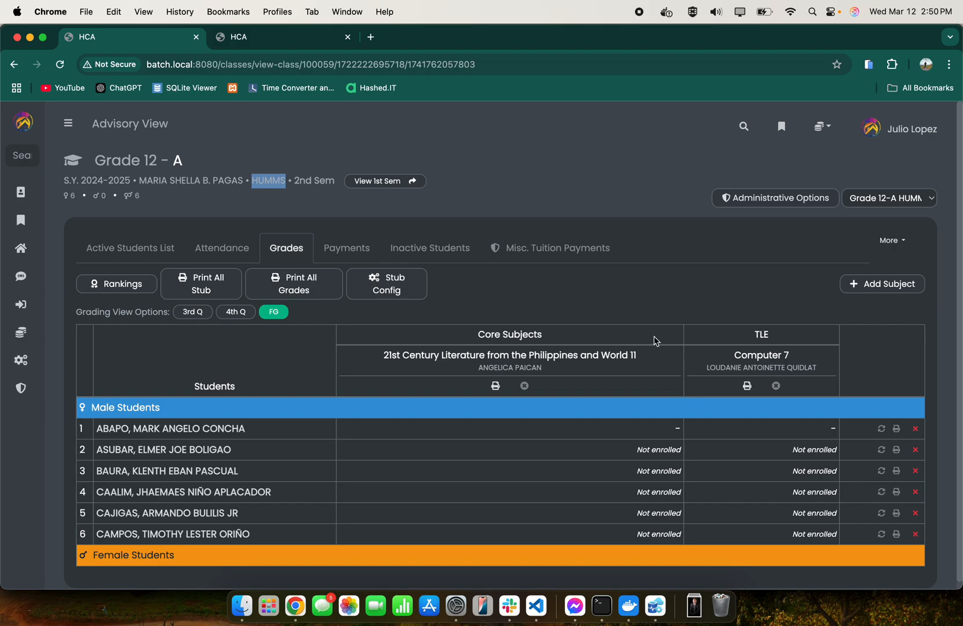
{"action": "left_click", "coordinate": [642, 306]}
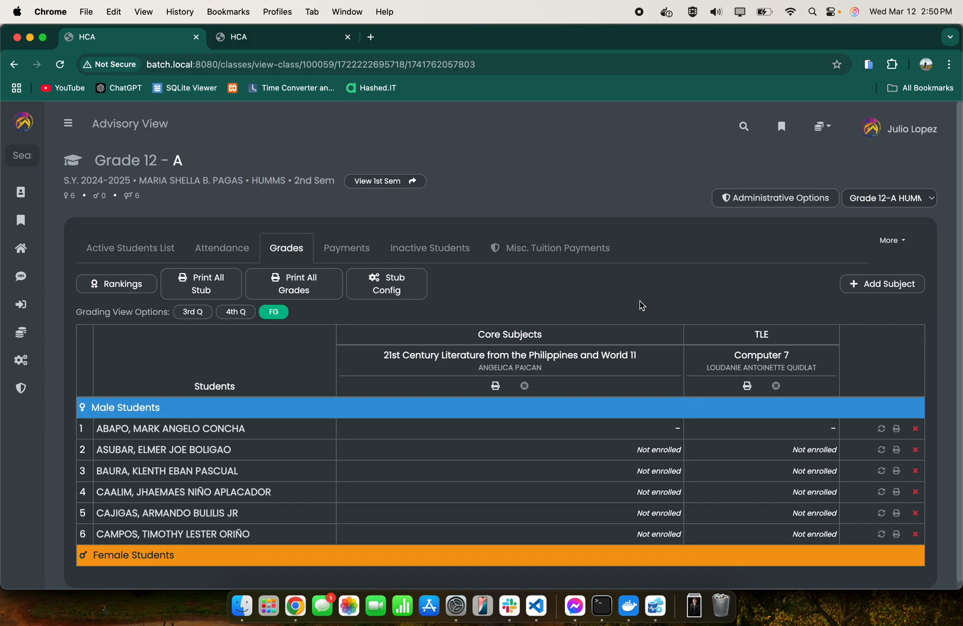
Sync the class subjects to the remaining five male students in the Grade 12 - A HUMMS grades.
{"action": "left_click", "coordinate": [881, 451]}
{"action": "left_click", "coordinate": [882, 471]}
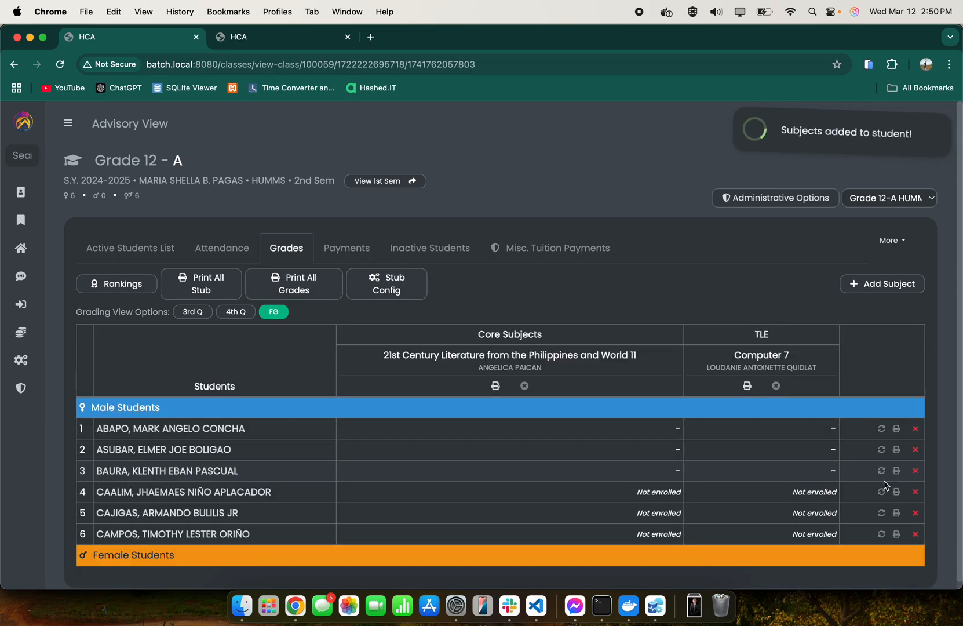
{"action": "left_click", "coordinate": [881, 493]}
{"action": "left_click", "coordinate": [882, 512]}
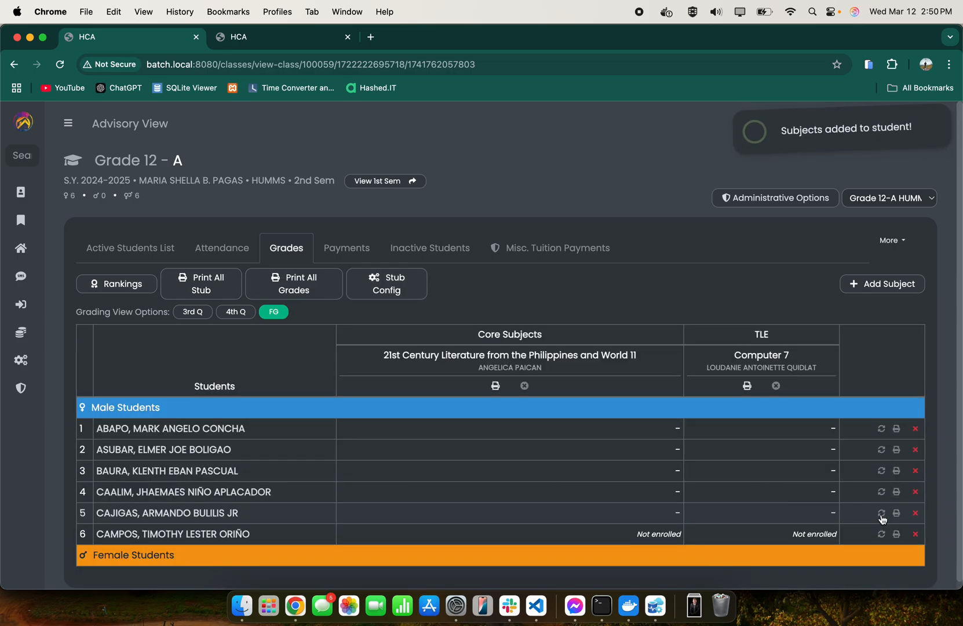
{"action": "left_click", "coordinate": [881, 534]}
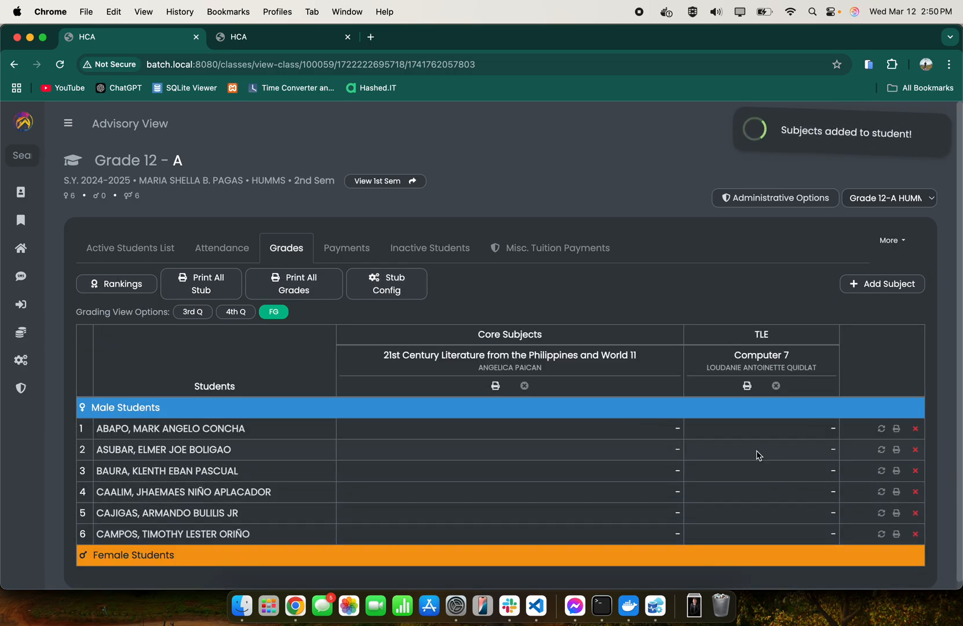
{"action": "left_click_drag", "start_coordinate": [389, 358], "coordinate": [493, 356]}
{"action": "left_click_drag", "start_coordinate": [552, 371], "coordinate": [427, 356]}
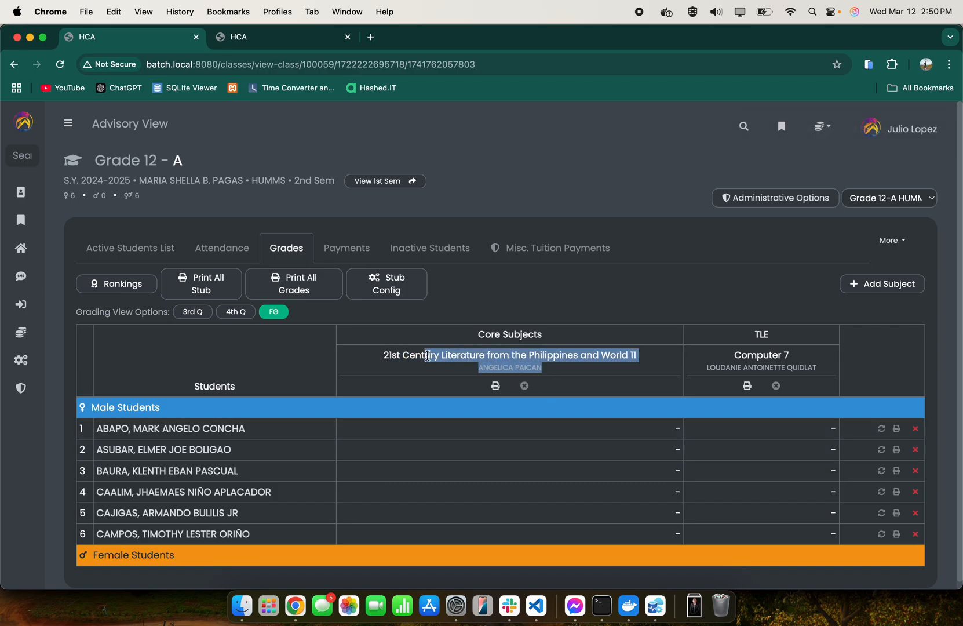
{"action": "left_click", "coordinate": [427, 356]}
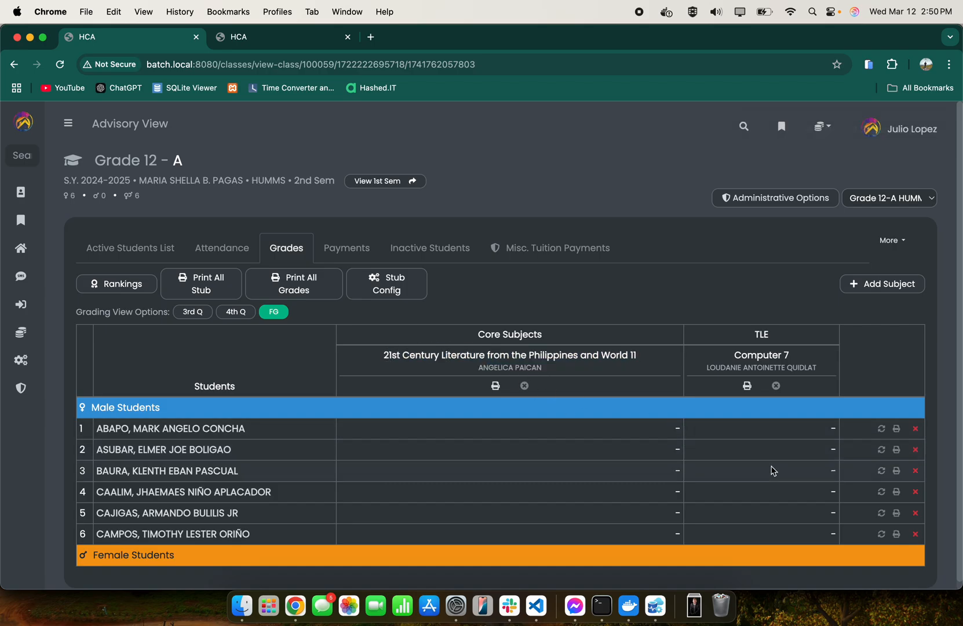
Add the subject Computer System Servicing 11 to the Grade 12 - A HUMMS 2nd semester entry.
{"action": "left_click", "coordinate": [296, 42]}
{"action": "left_click", "coordinate": [907, 240]}
{"action": "left_click", "coordinate": [446, 200]}
{"action": "scroll", "coordinate": [426, 324], "scroll_direction": "down", "scroll_amount": 5}
{"action": "left_click", "coordinate": [426, 346]}
{"action": "left_click", "coordinate": [567, 255]}
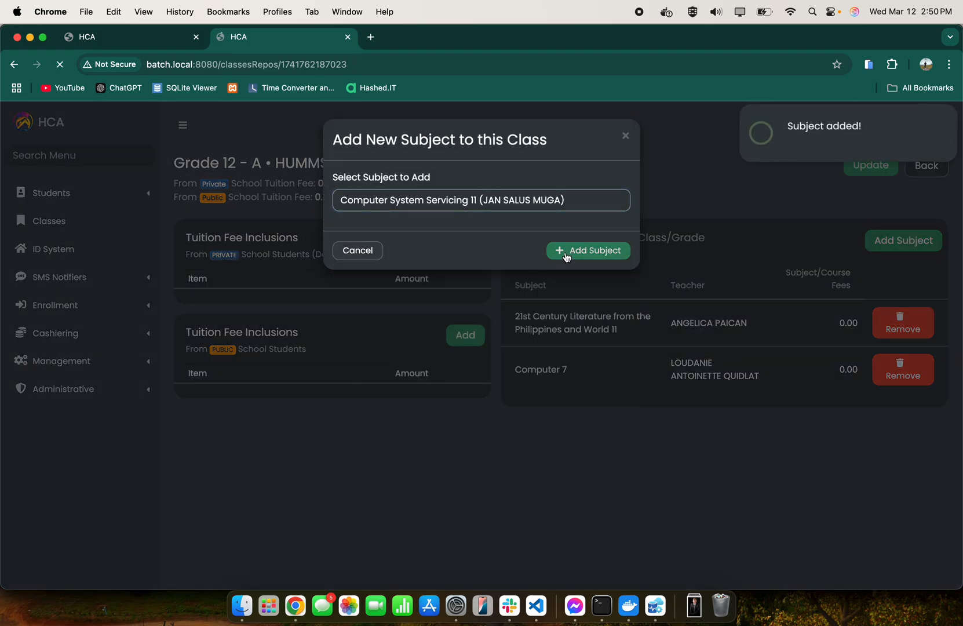
Reload the Grade 12 - A HUMMS class page and sync the newly offered subject to the first student in the grades.
{"action": "left_click", "coordinate": [153, 39]}
{"action": "left_click", "coordinate": [60, 64]}
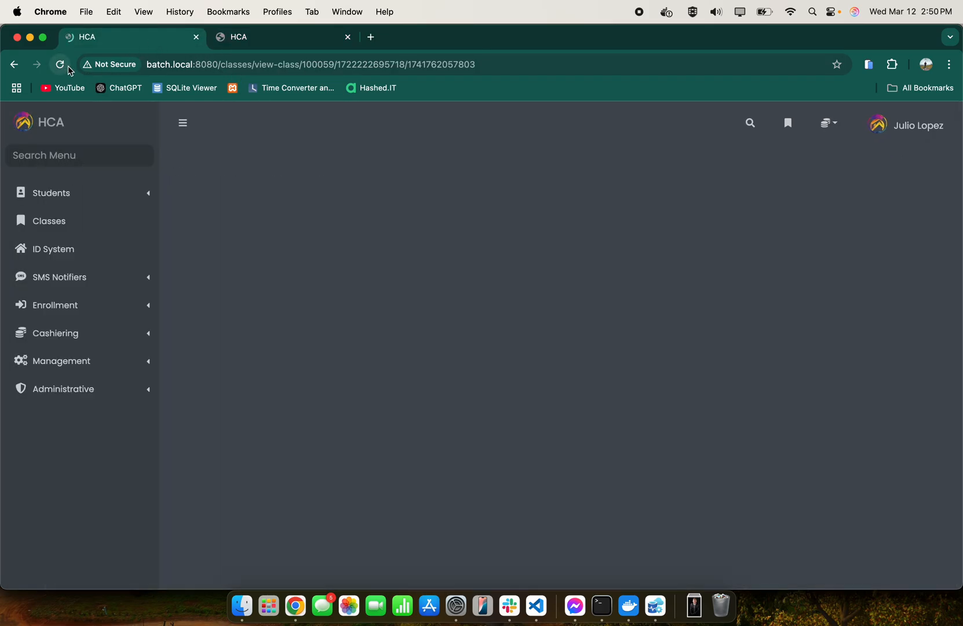
{"action": "left_click", "coordinate": [288, 248]}
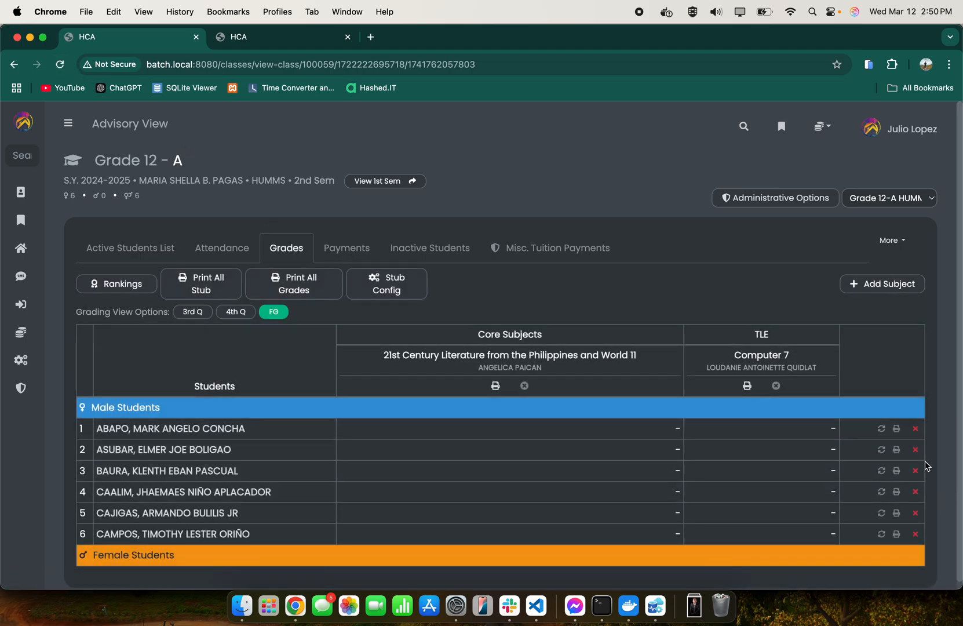
{"action": "left_click", "coordinate": [881, 431]}
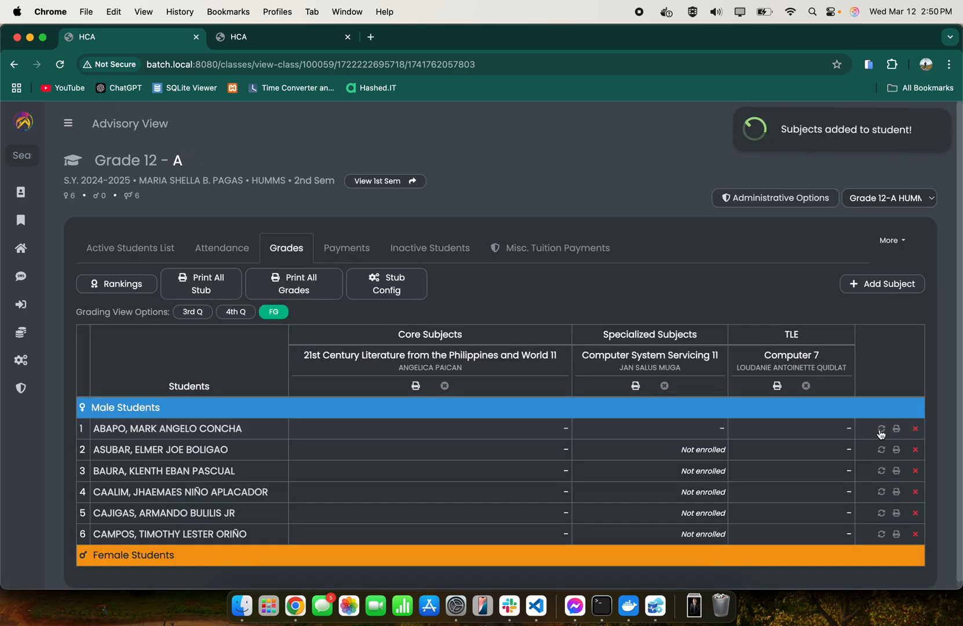